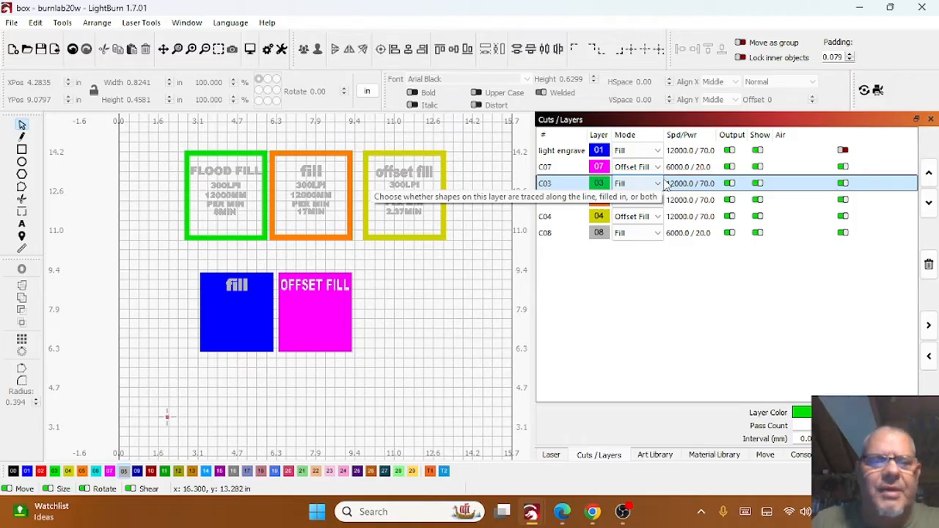
- Turn off output and visibility for layers C07, C03, C05, C04 and C08
left_click(176, 394)
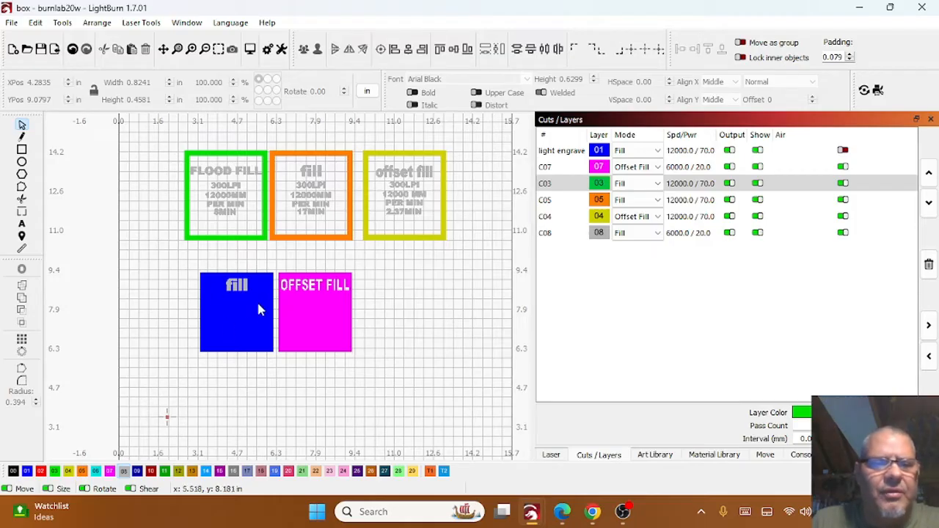
left_click(729, 166)
left_click(729, 183)
left_click(757, 166)
left_click(757, 184)
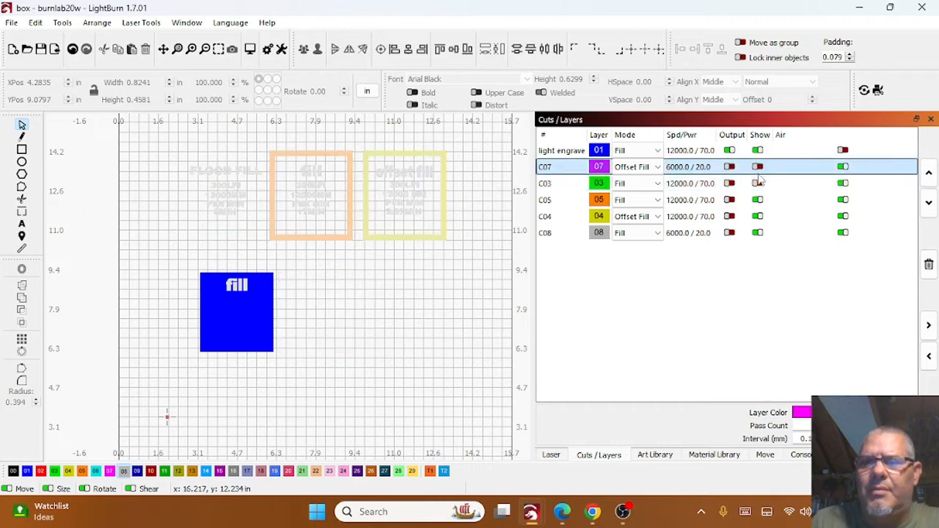
left_click(757, 199)
left_click(757, 217)
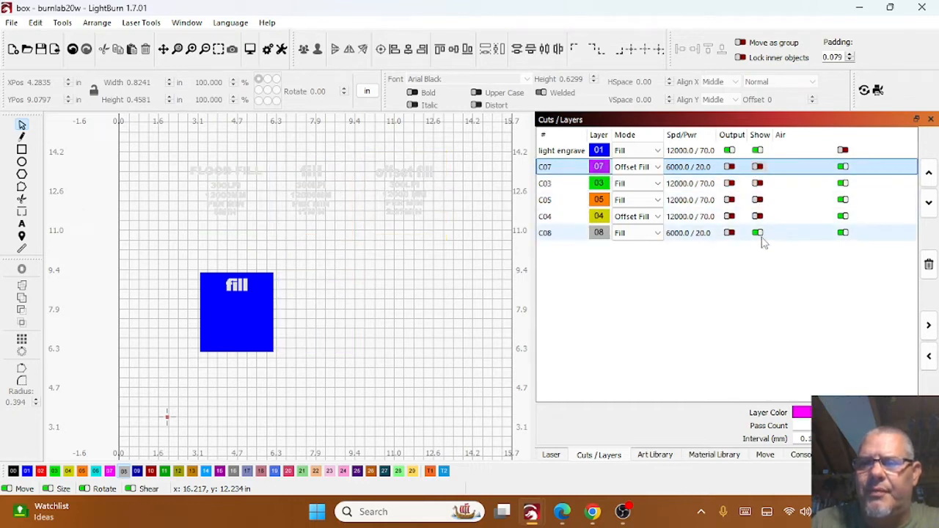
left_click(757, 233)
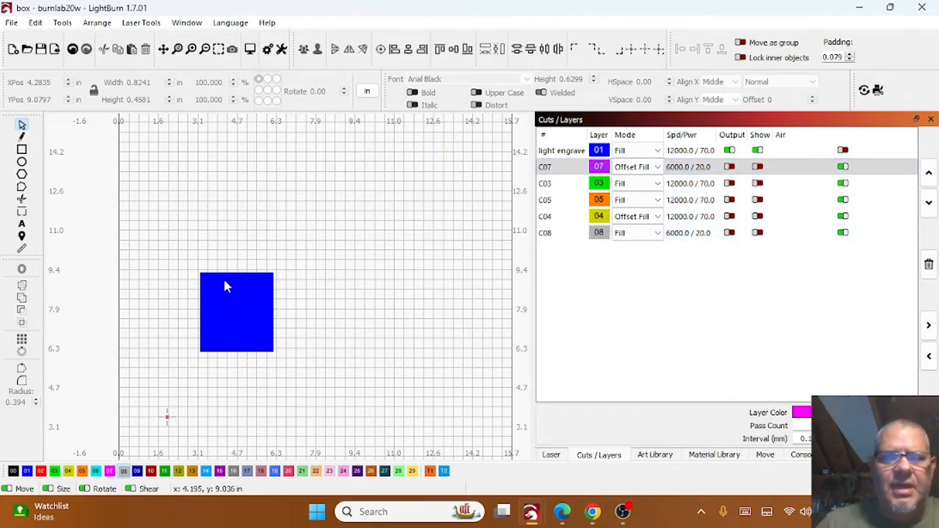
- Turn layer C08 back on and move the blue square's "fill" text to layer 10, with its mode set to Fill
left_click(729, 233)
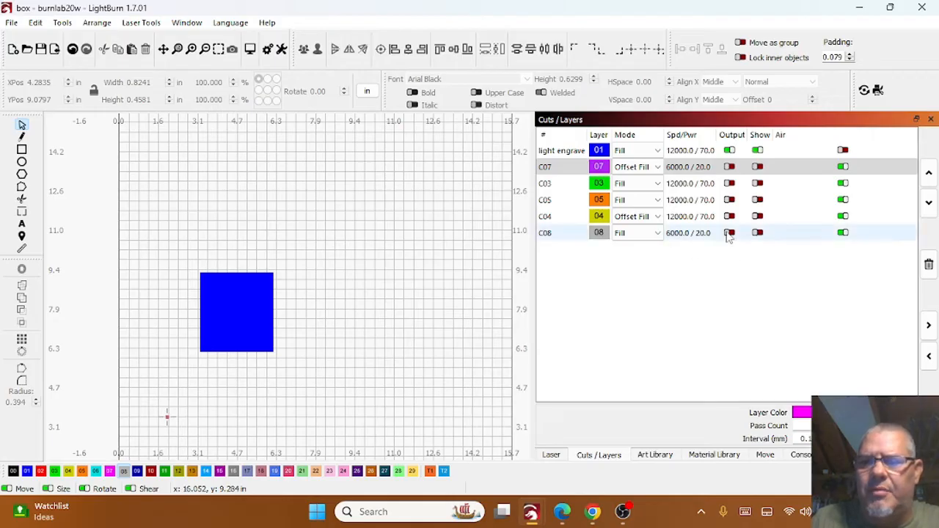
left_click(757, 233)
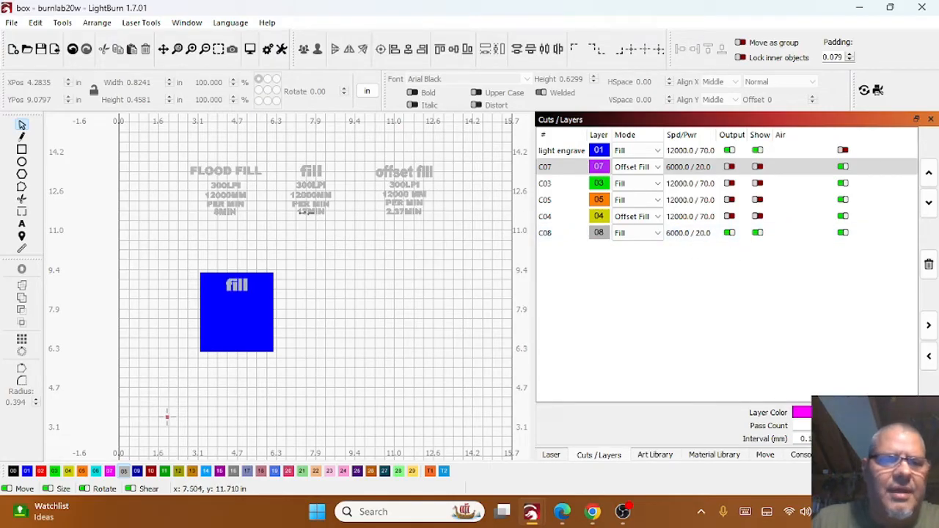
left_click(238, 284)
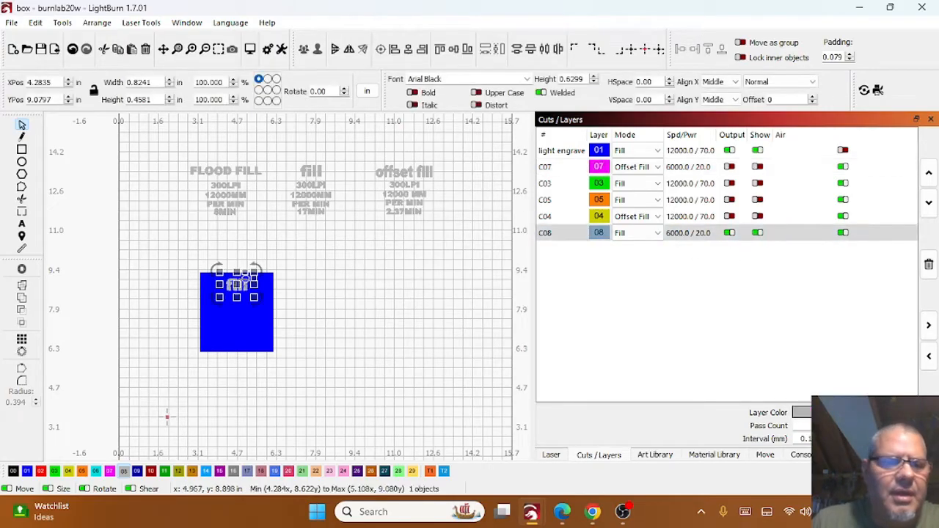
left_click(150, 470)
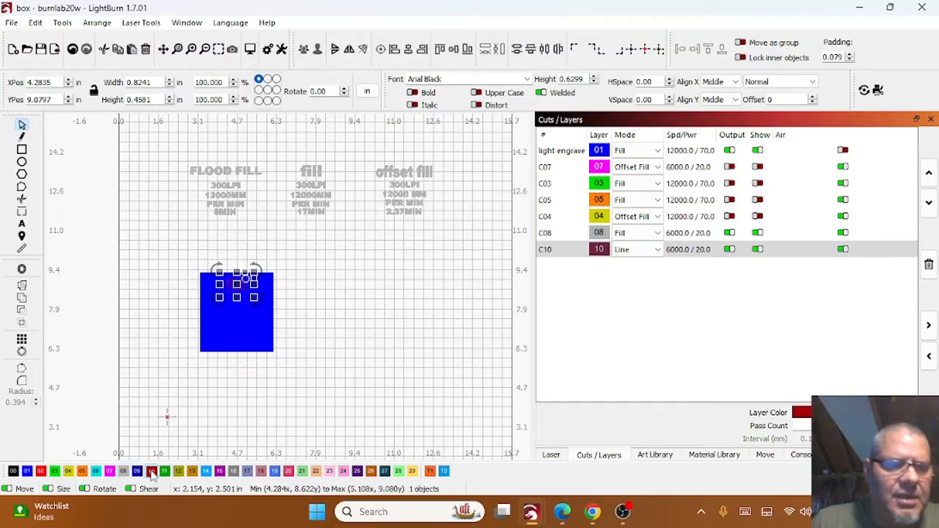
left_click(640, 253)
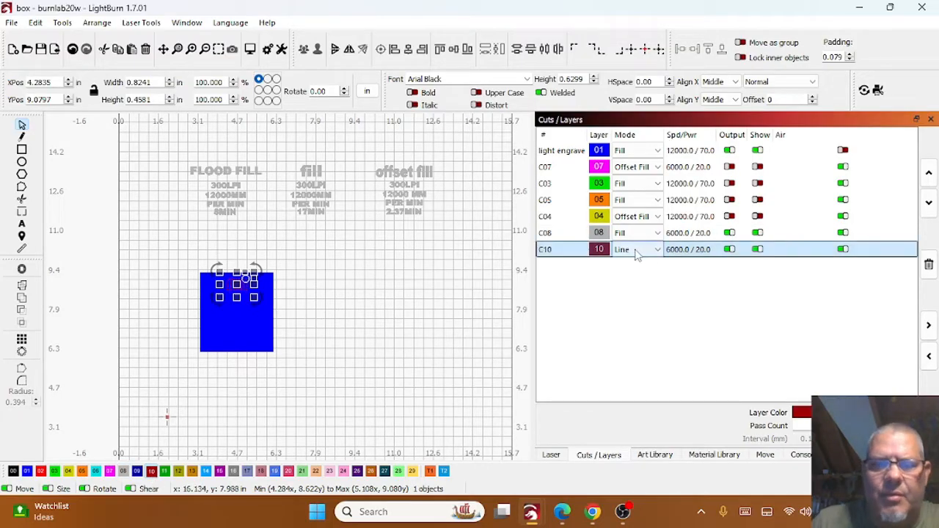
left_click(639, 250)
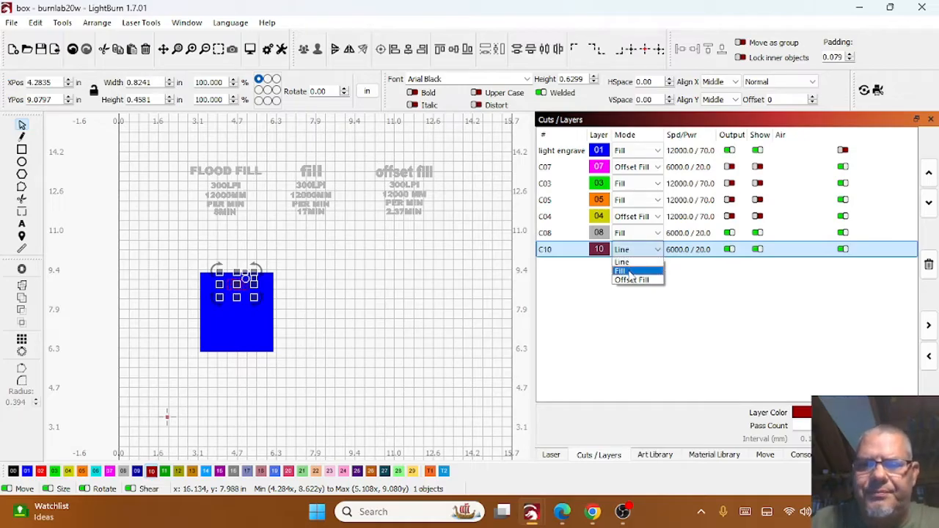
left_click(628, 272)
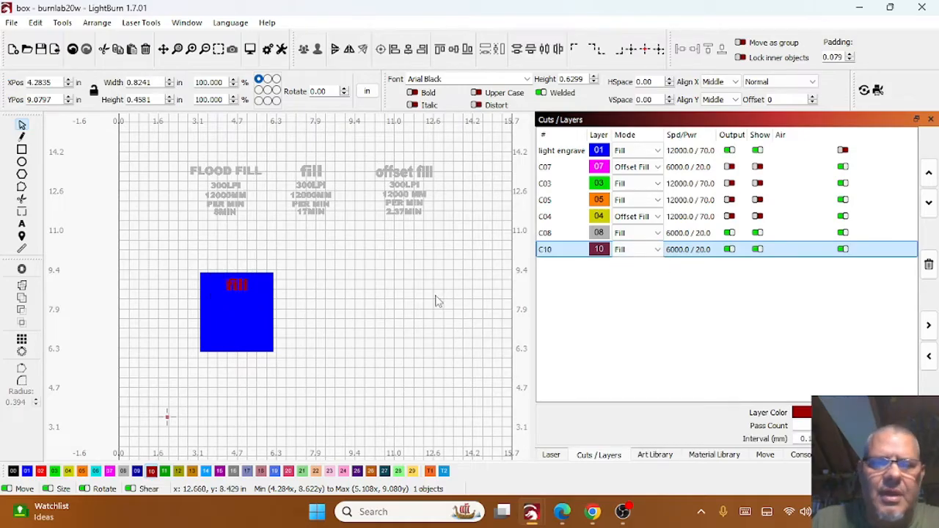
- Turn off output and visibility for layer C08
left_click(686, 234)
left_click(729, 232)
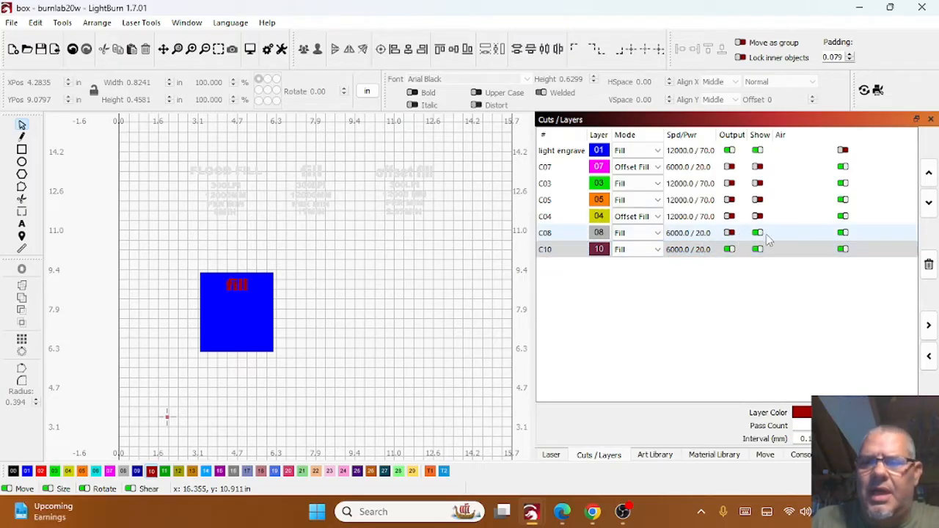
left_click(758, 232)
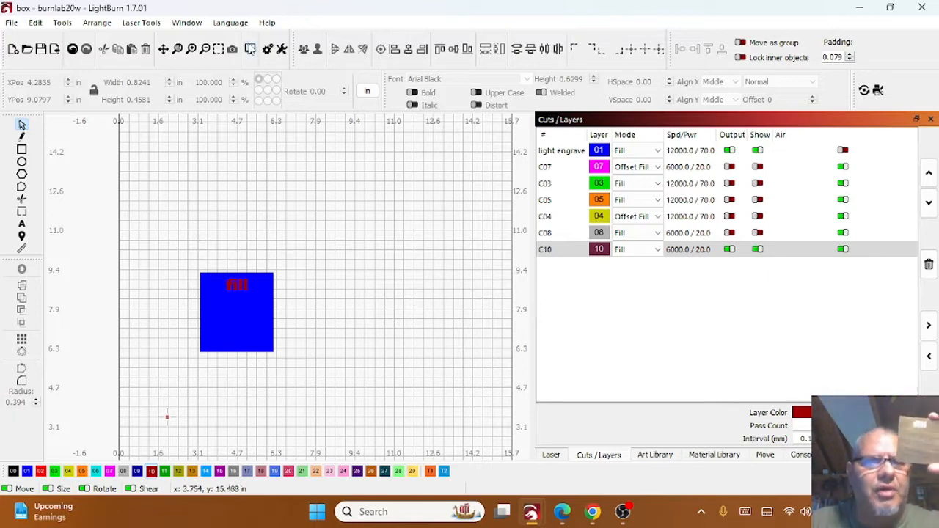
- Preview the blue square's engraving path and examine its edges and the "fill" text up close
left_click(250, 49)
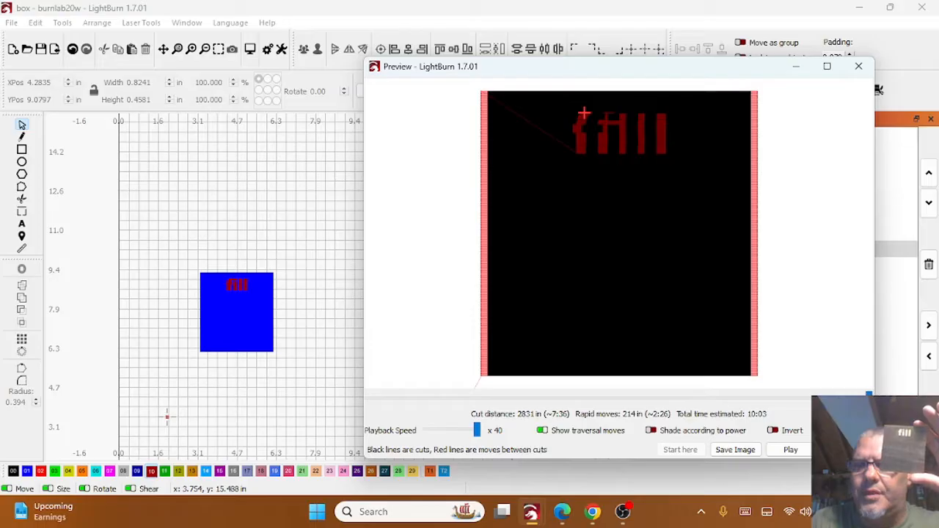
mouse_move(868, 393)
left_mouse_down()
mouse_move(549, 394)
mouse_move(893, 374)
left_mouse_up()
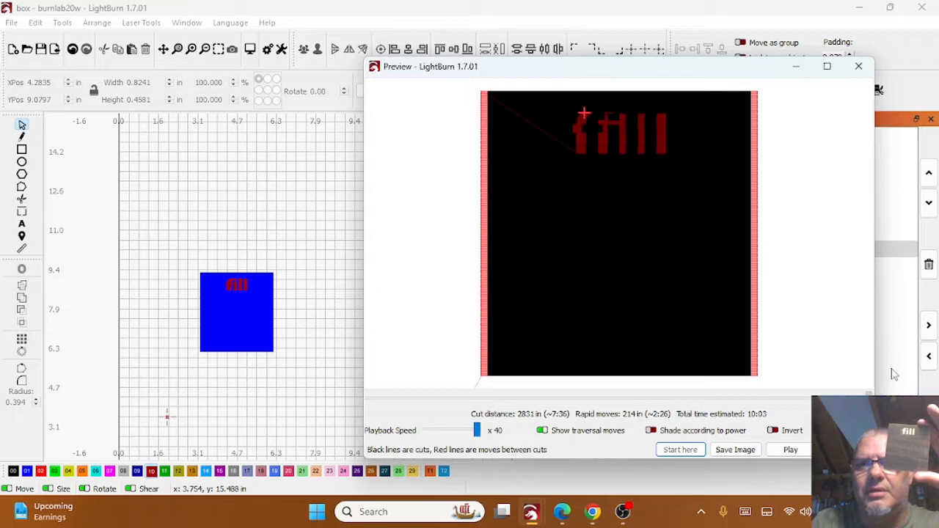
key("Escape")
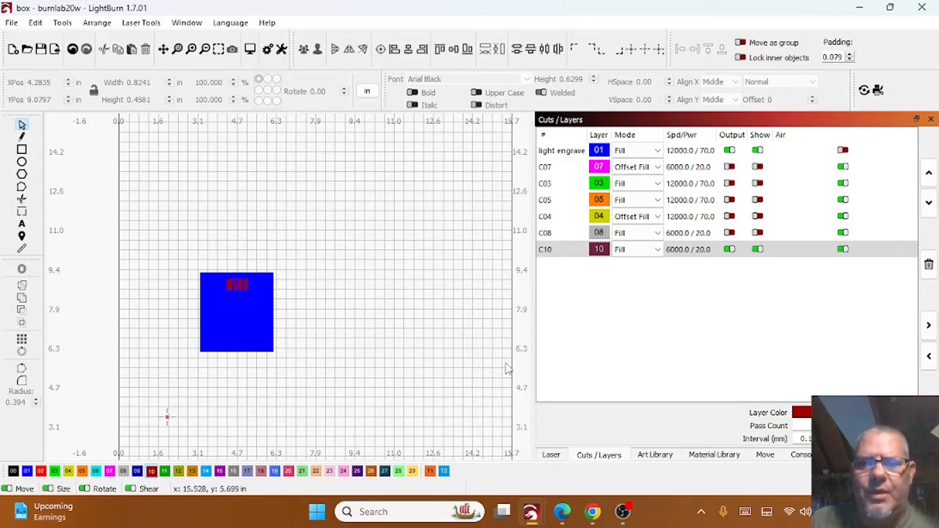
left_click(250, 49)
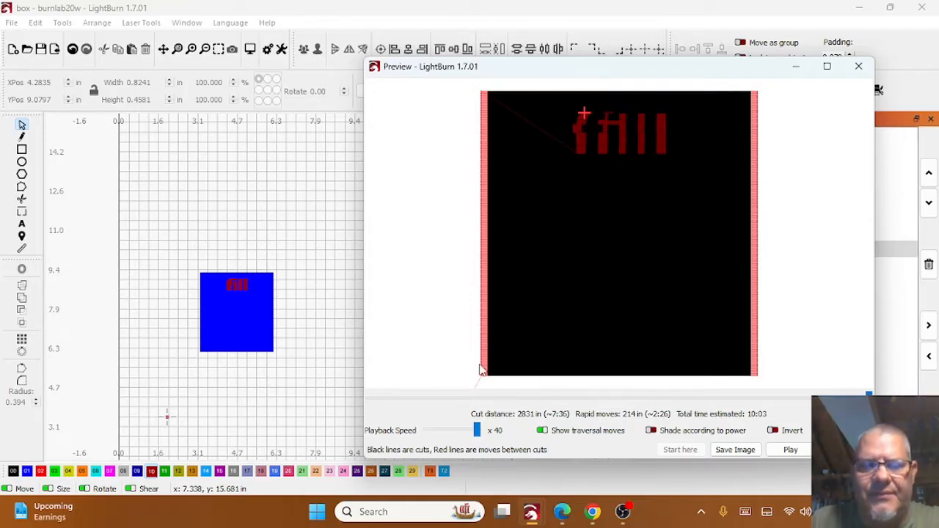
scroll(749, 359, "up", 1)
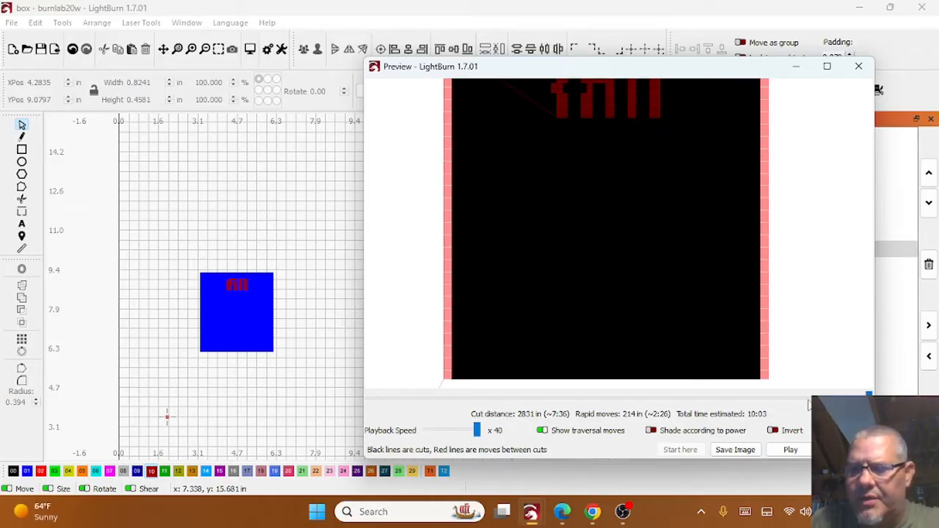
key("Escape")
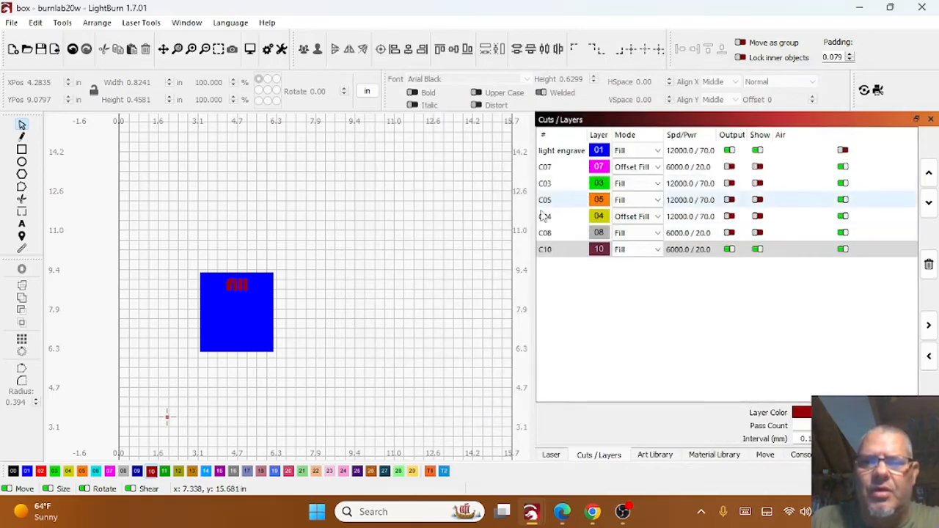
- Inspect the cut settings of the light engrave layer, including overscanning, without changing them
left_click(554, 152)
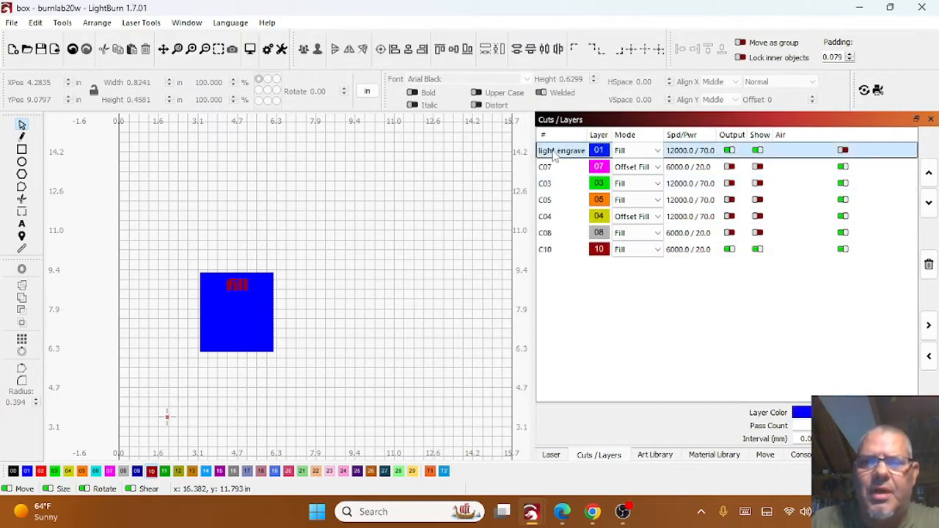
double_click(554, 152)
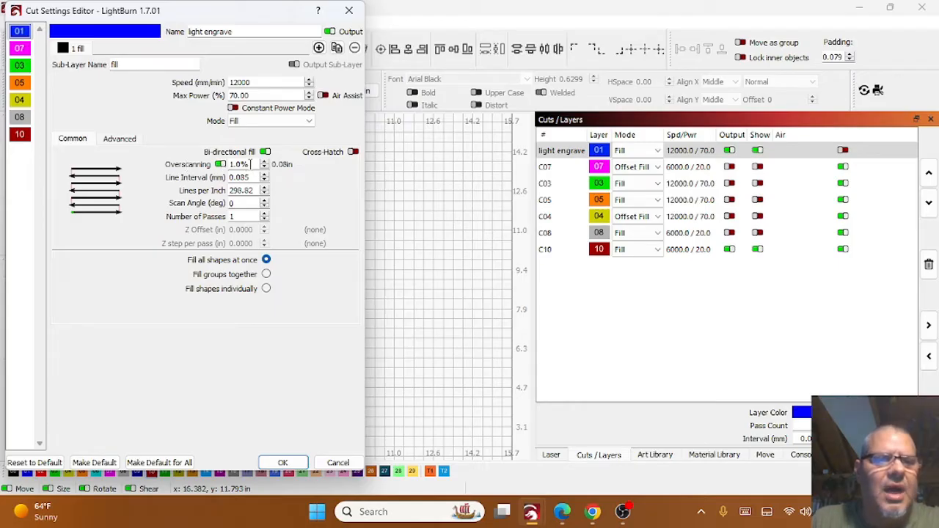
left_click(349, 10)
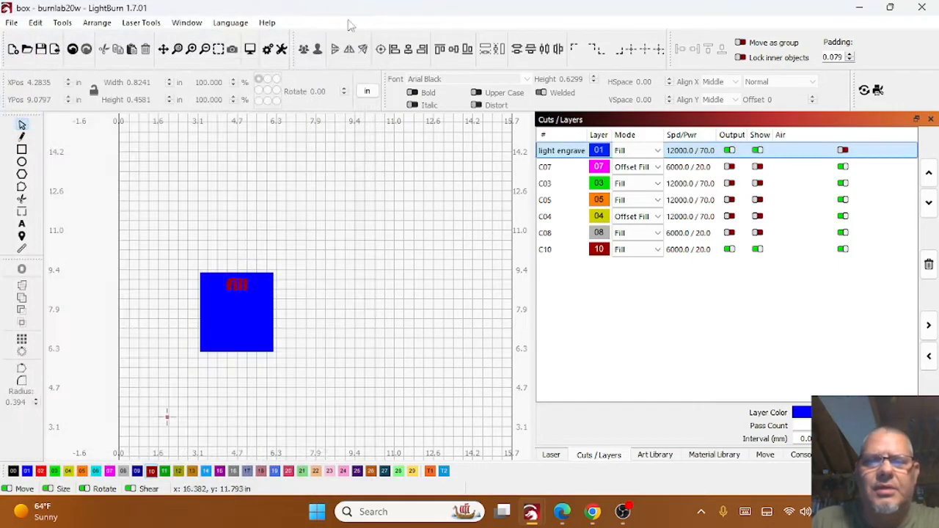
- Preview the blue square's job and compare it with traversal moves hidden and shown
left_click(251, 49)
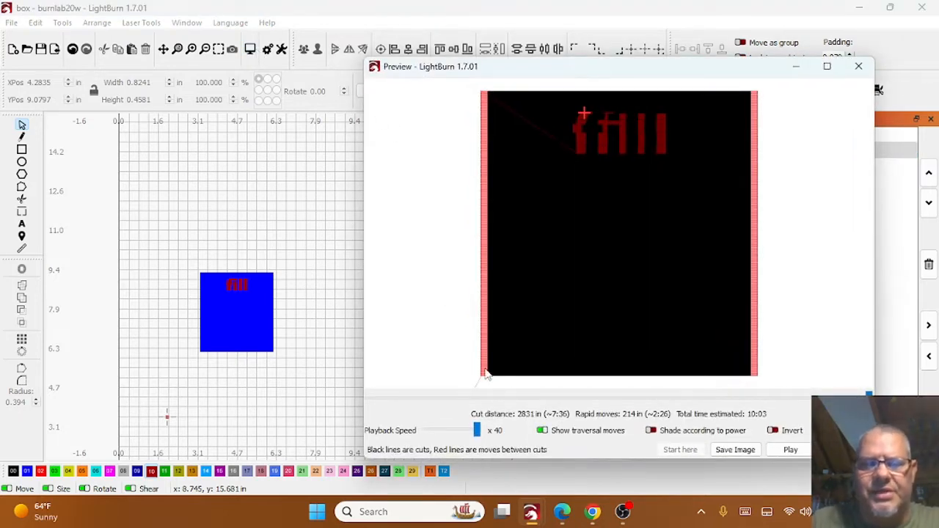
left_click(542, 431)
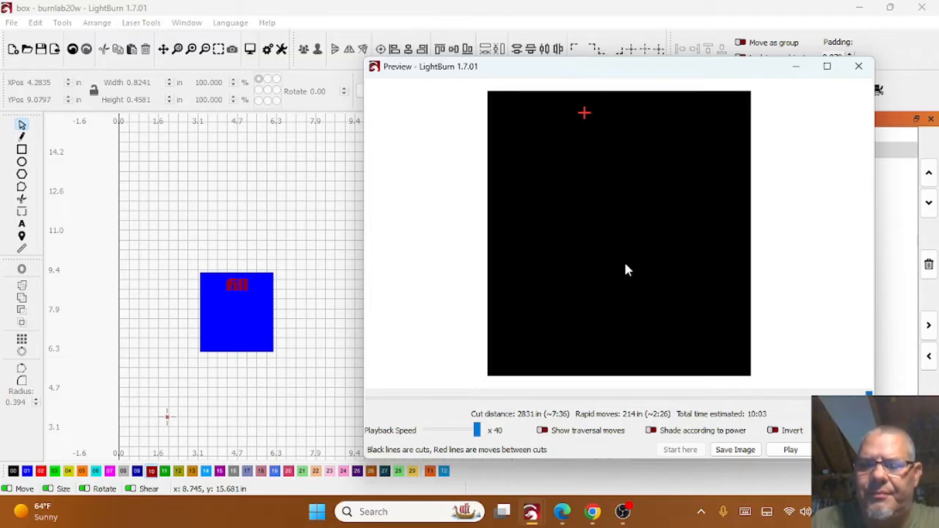
left_click(542, 431)
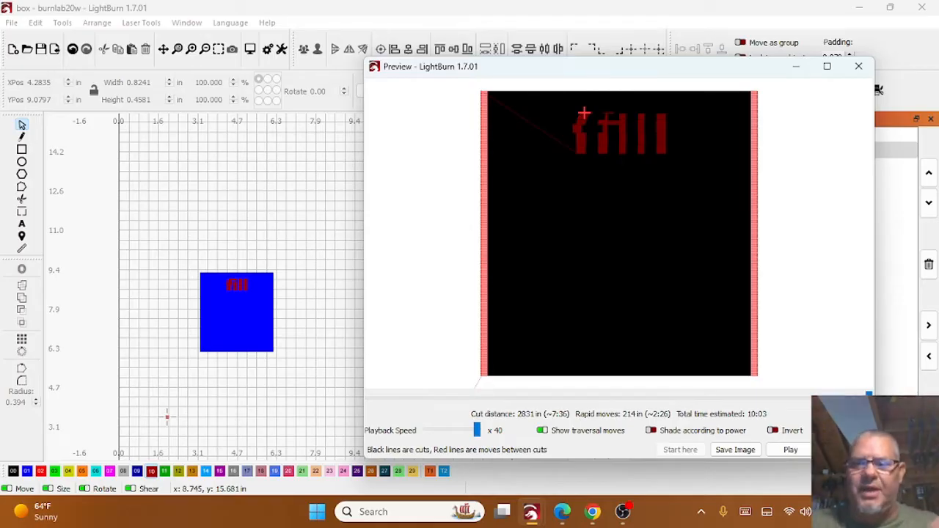
key("Escape")
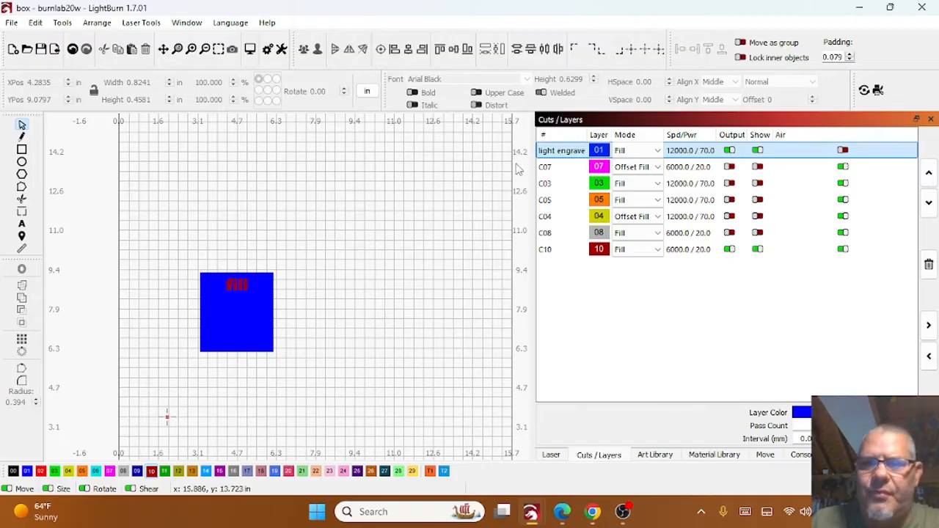
- Turn off output and visibility for the light engrave and C10 layers, and turn both on for layer C07
left_click(729, 151)
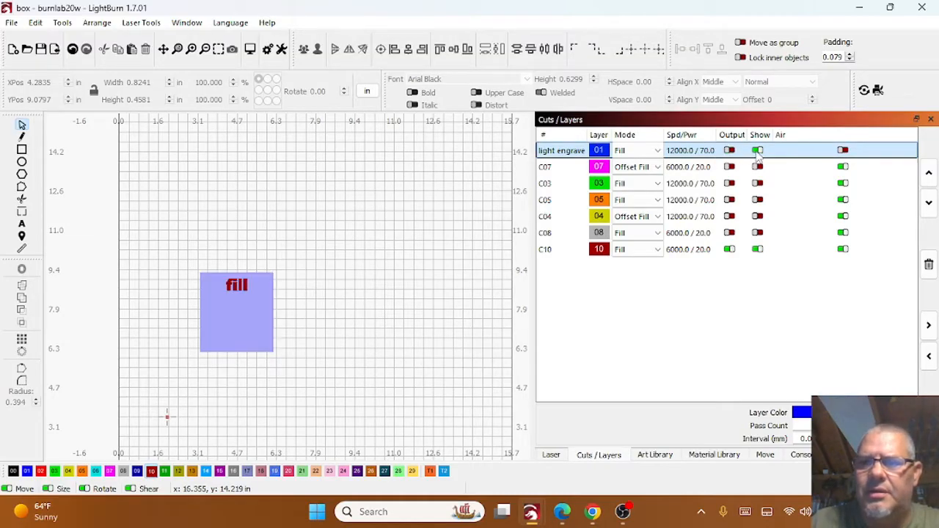
left_click(759, 150)
left_click(728, 167)
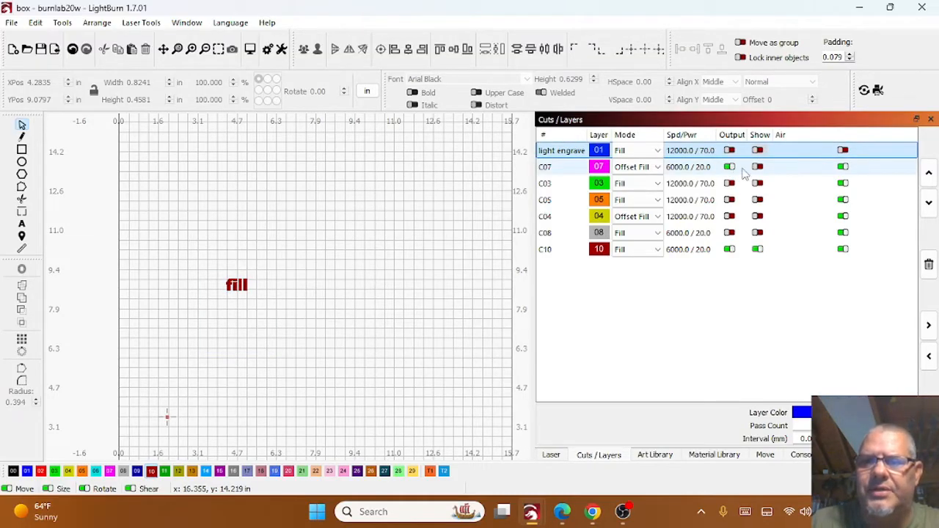
left_click(758, 167)
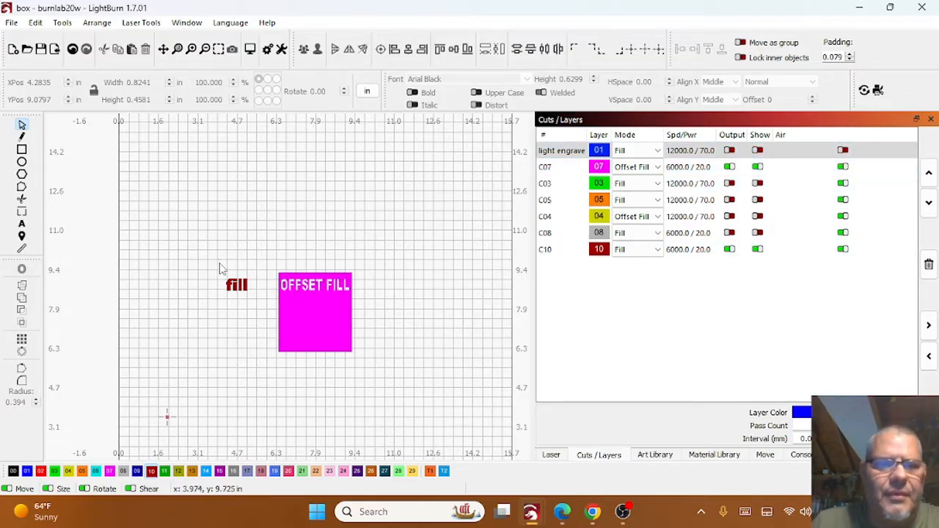
left_click(729, 249)
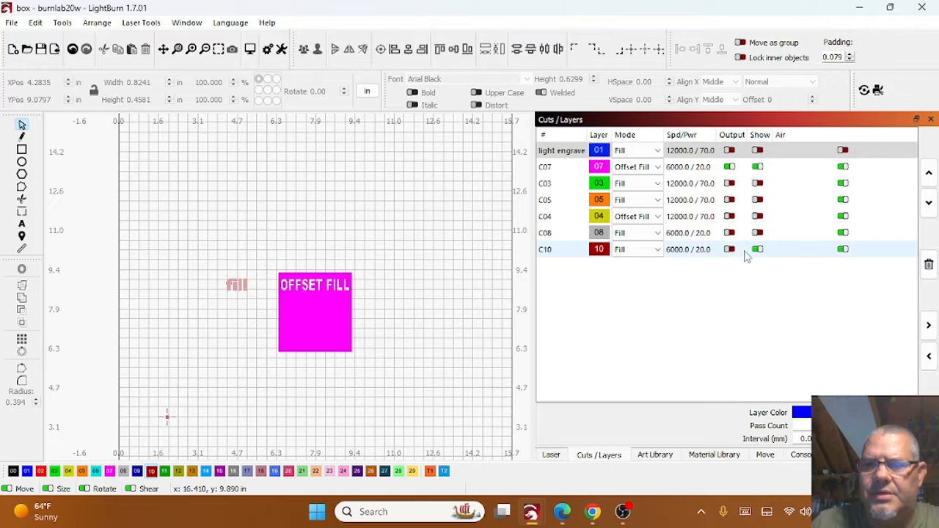
left_click(758, 249)
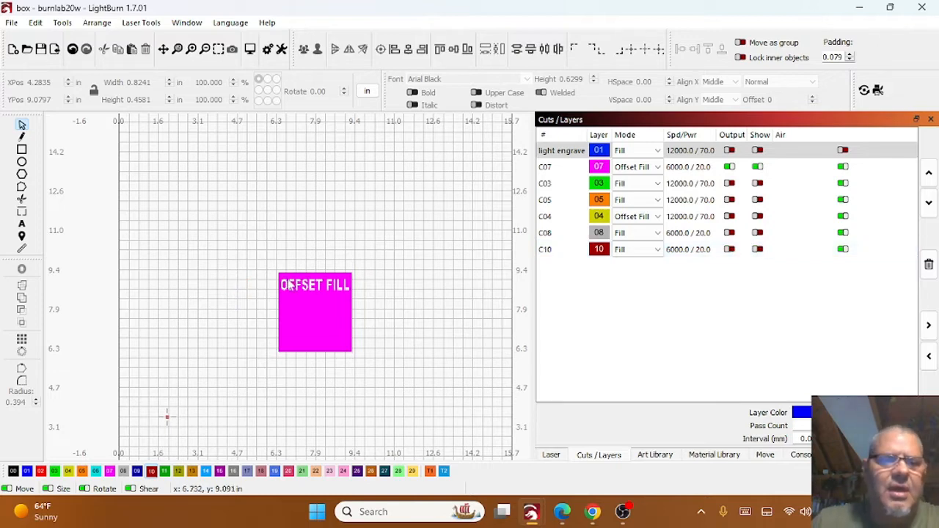
- Set layer C07's speed to 12000 mm/min and its max power to 70% in the cut settings
left_click(548, 168)
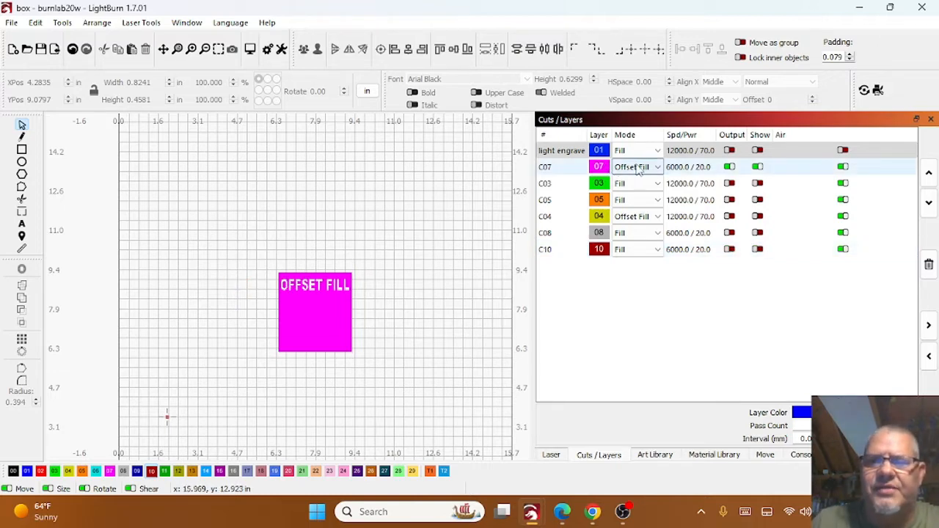
left_click(546, 168)
double_click(545, 168)
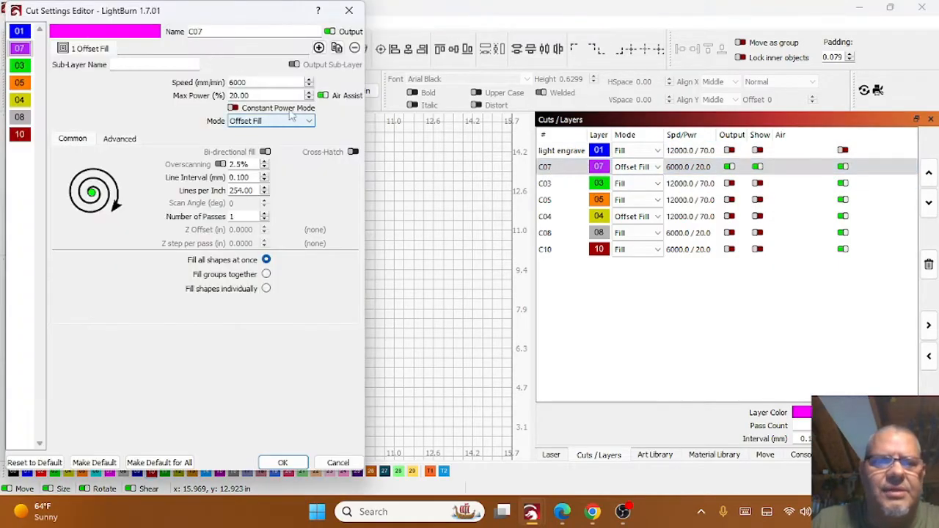
left_click_drag(255, 82, 189, 82)
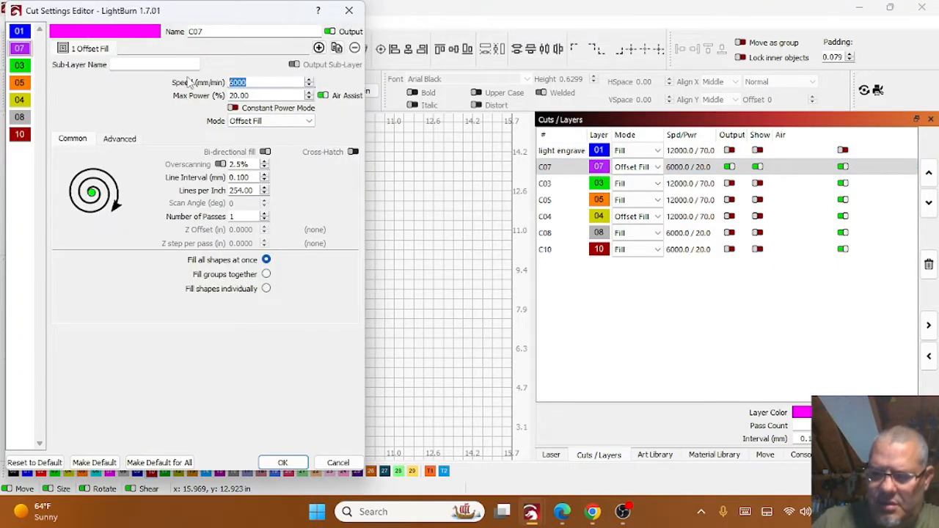
type("12000")
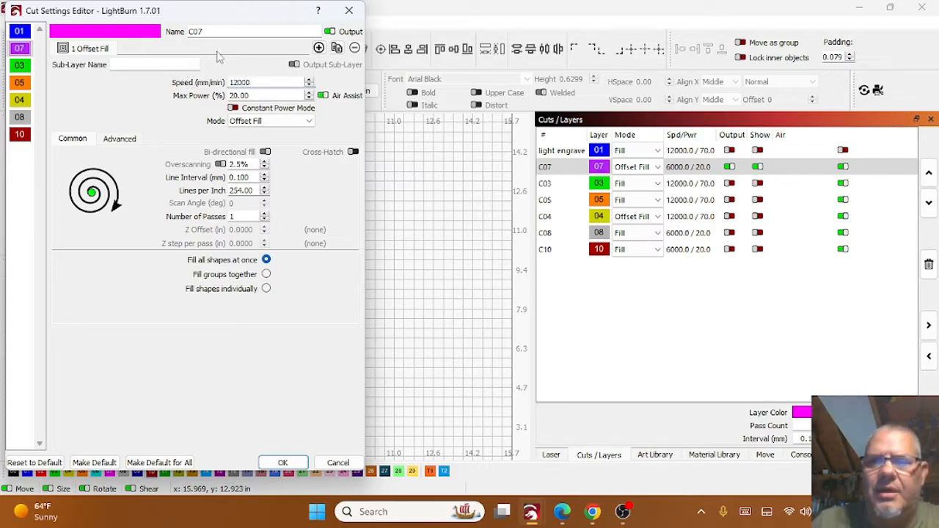
left_click_drag(261, 94, 158, 95)
type("7")
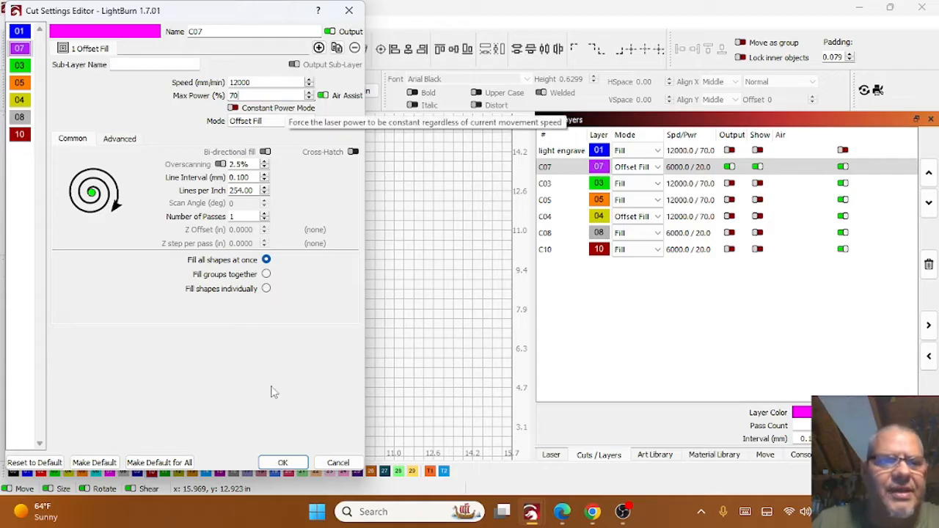
left_click(282, 462)
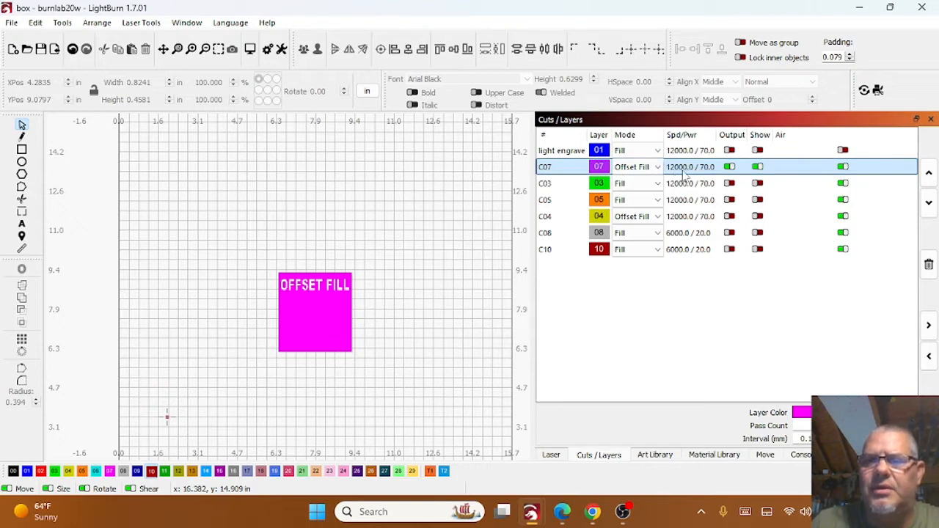
- Preview the magenta square's Offset Fill job and play back its engraving path from partway through
left_click(250, 50)
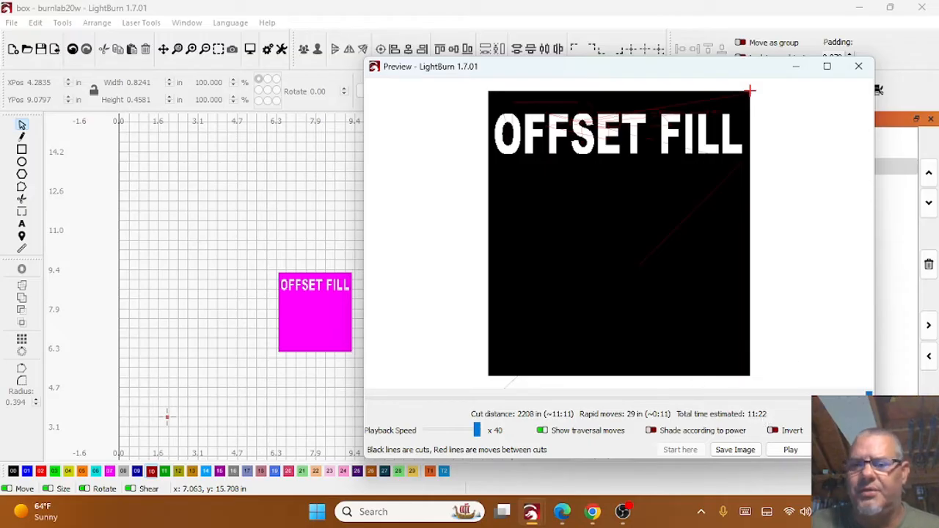
left_click_drag(868, 395, 557, 381)
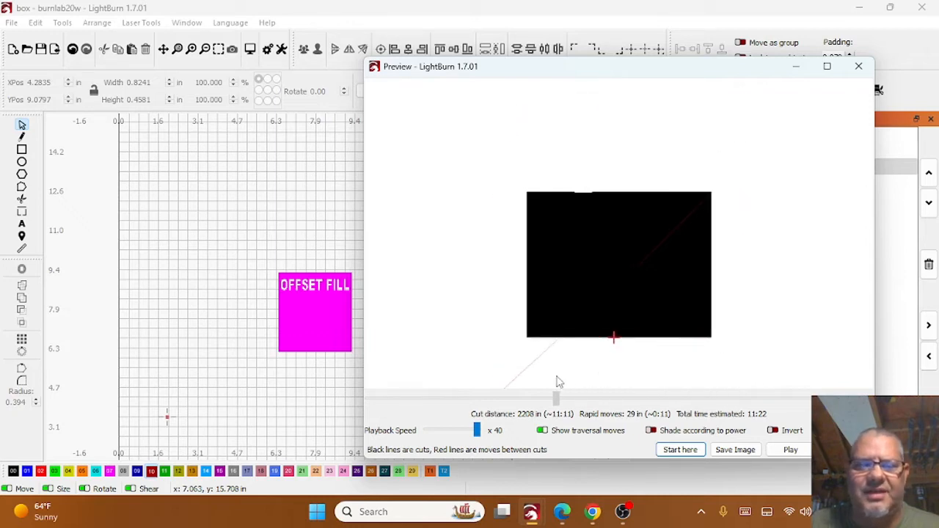
left_click(790, 450)
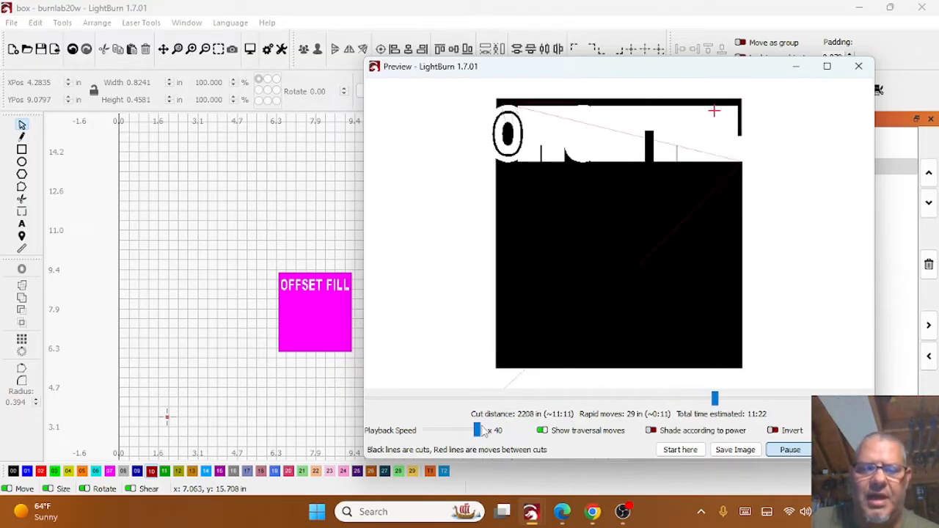
mouse_move(477, 431)
left_mouse_down()
mouse_move(467, 433)
mouse_move(477, 434)
left_mouse_up()
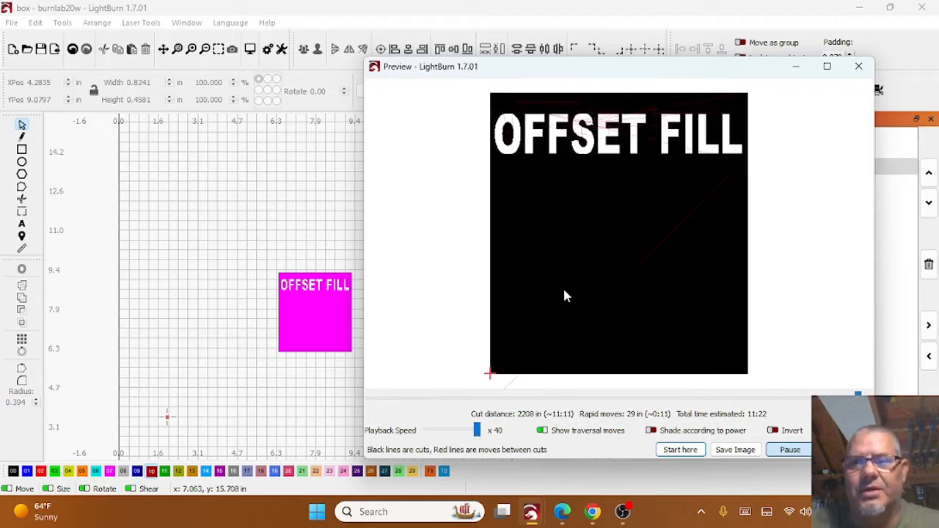
- Examine the offset lines around the "OFFSET FILL" text up close in the preview, then close it
scroll(623, 160, "up", 5)
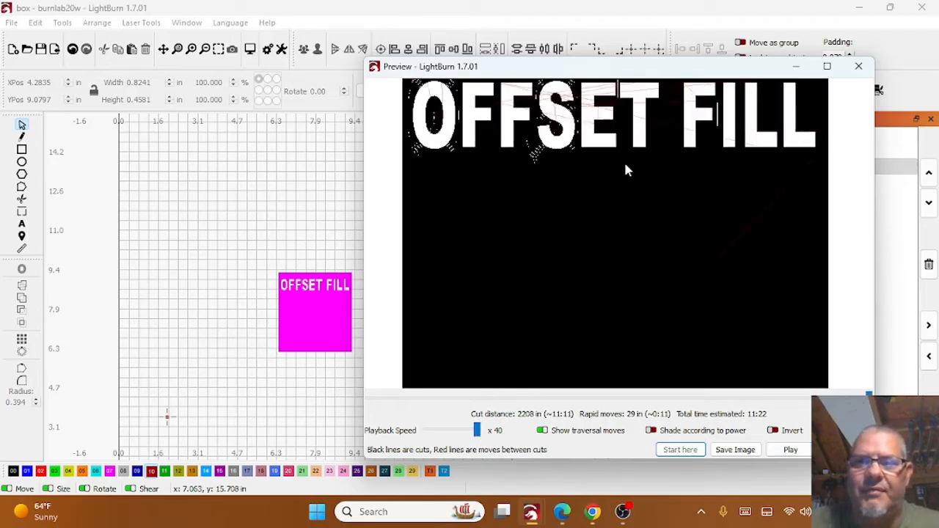
scroll(607, 126, "down", 3)
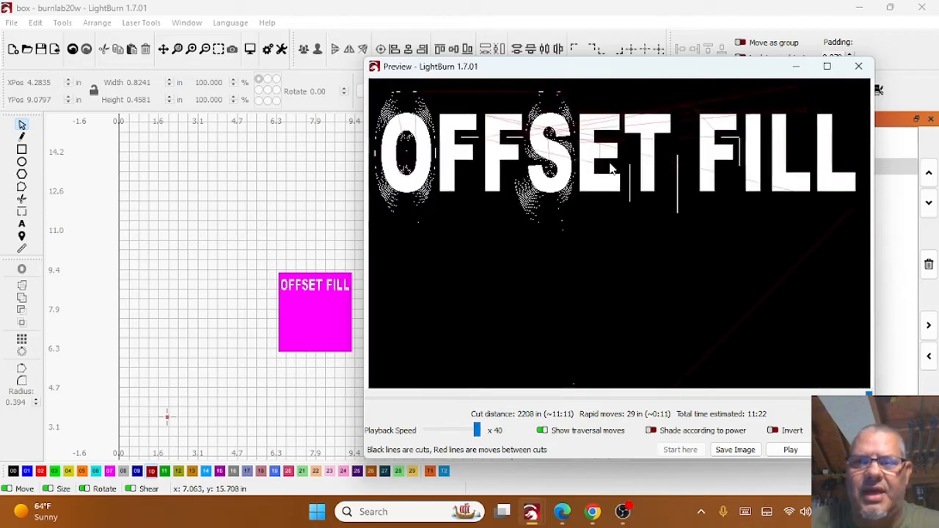
scroll(597, 147, "up", 4)
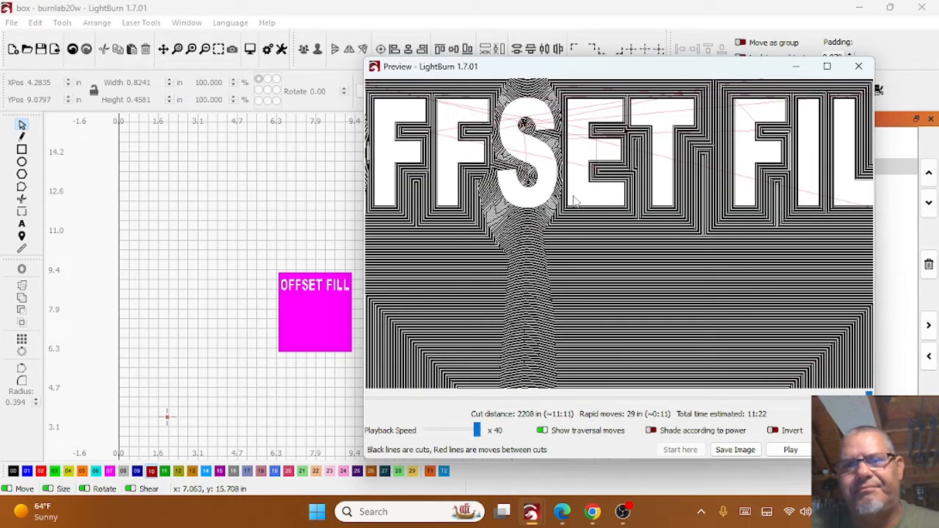
scroll(468, 229, "down", 4)
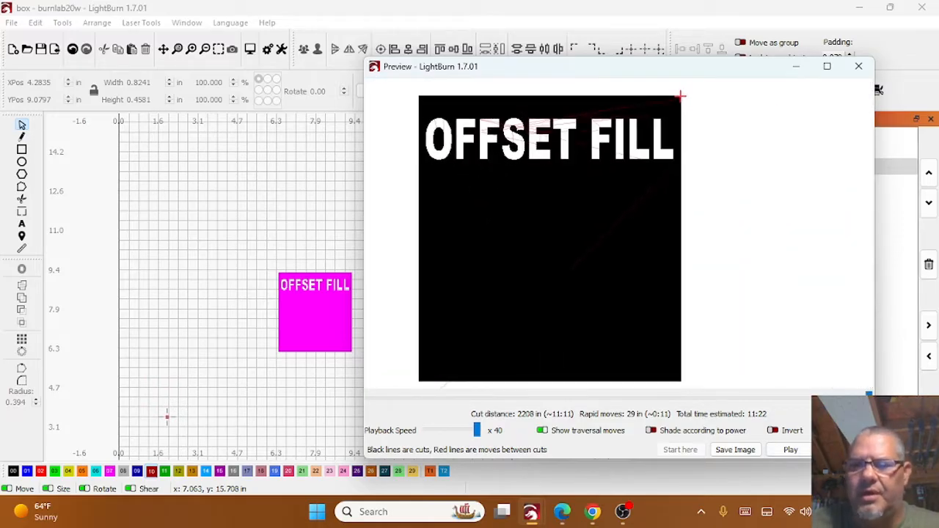
key("Escape")
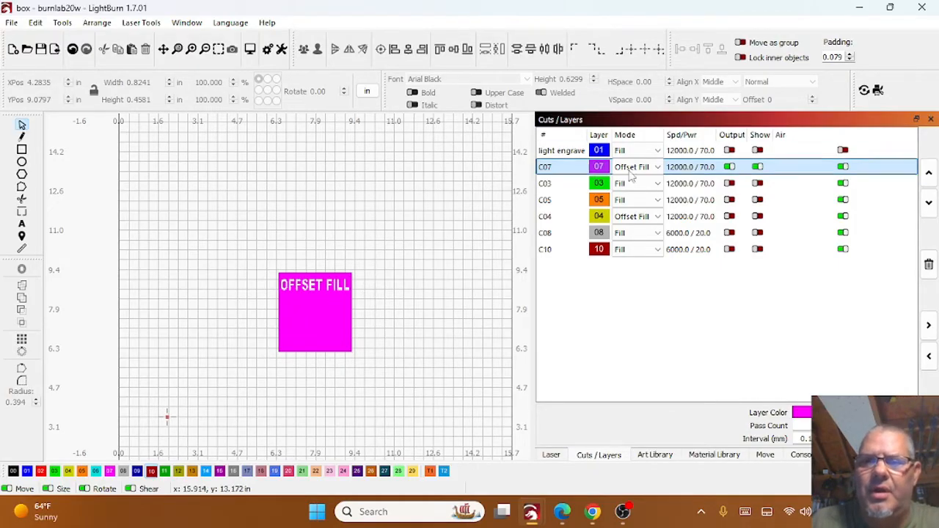
- Turn off output for layer C07 and preview the green frame together with the text labels
left_click(730, 167)
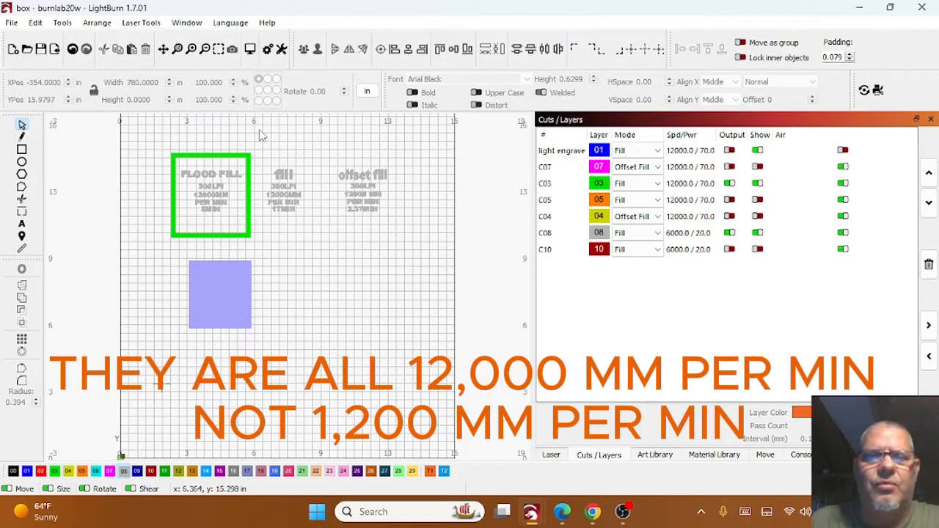
left_click(253, 51)
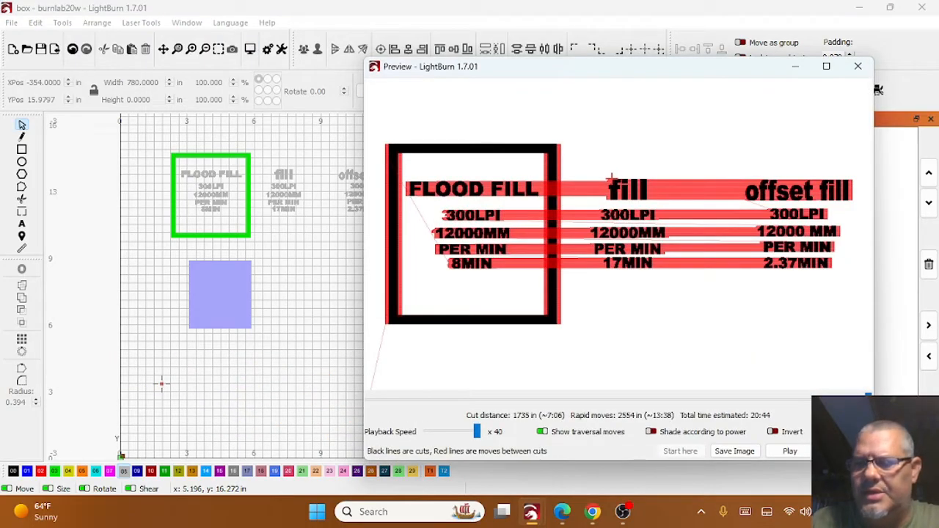
key("Escape")
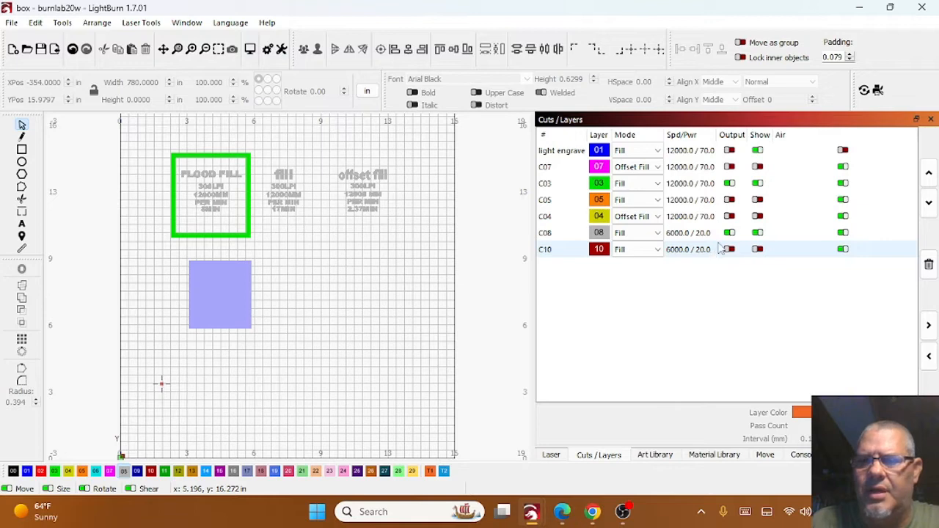
- Turn off output for the text label layer C08 and play the green frame's preview from the start
left_click(729, 233)
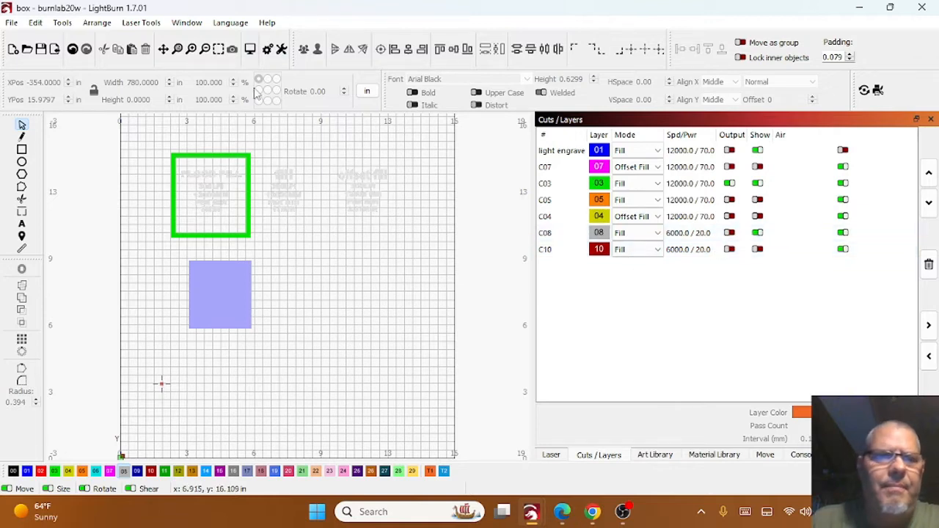
left_click(249, 52)
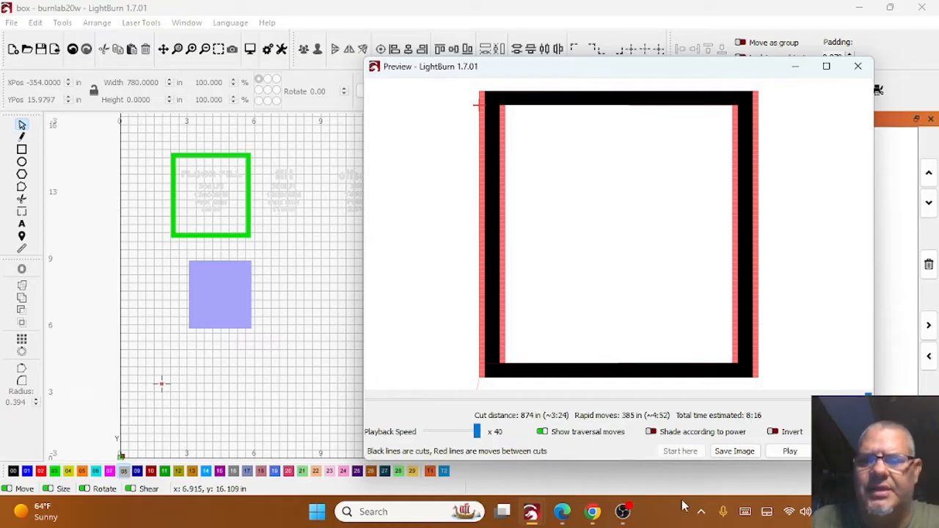
left_click_drag(868, 397, 366, 402)
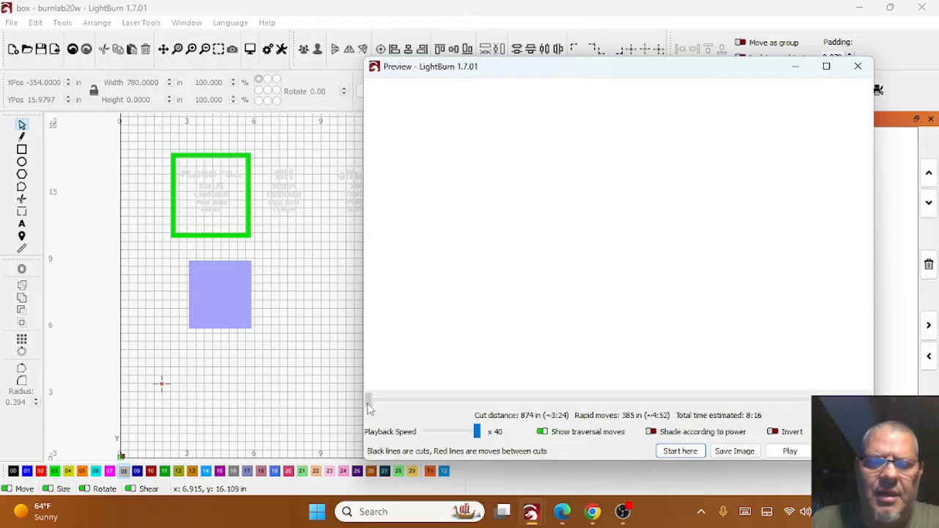
left_click(788, 451)
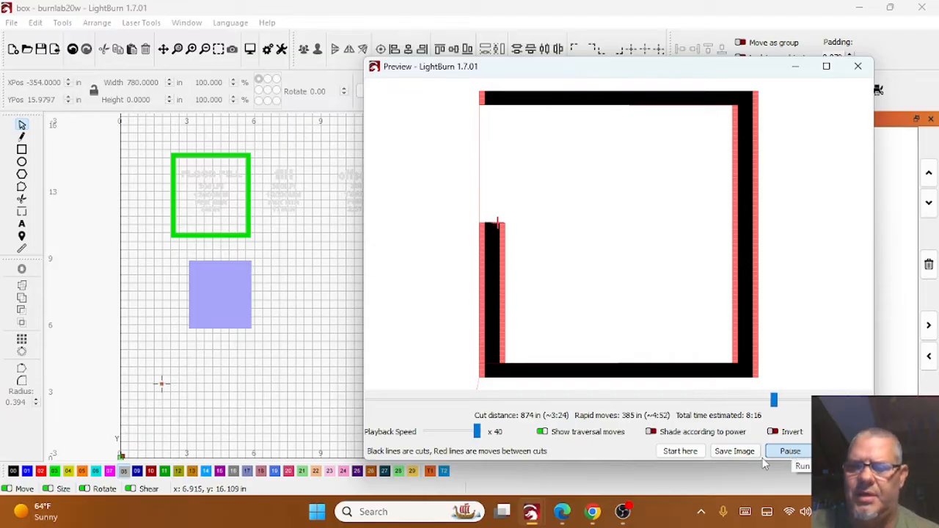
- Watch the green frame's playback slowed to x 2, finish it at x 40 and close the preview
left_click(798, 452)
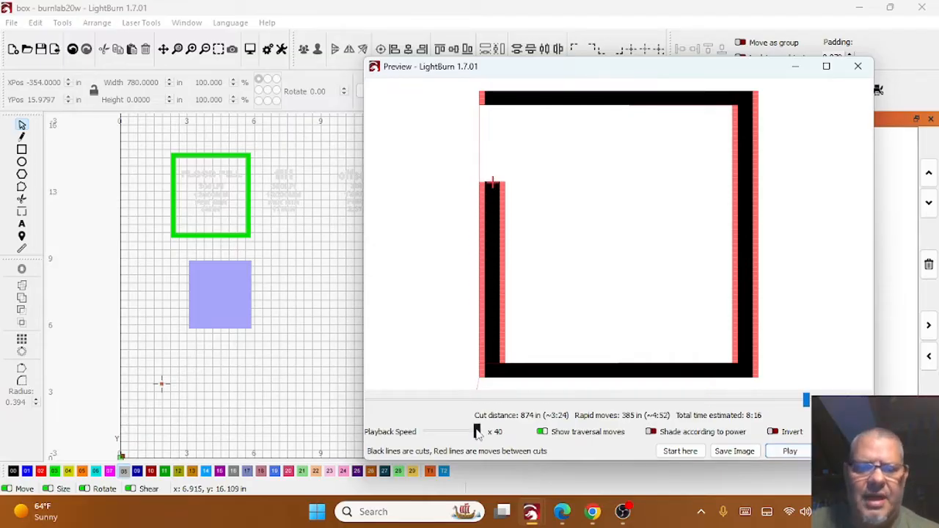
left_click_drag(477, 433, 453, 433)
left_click(790, 451)
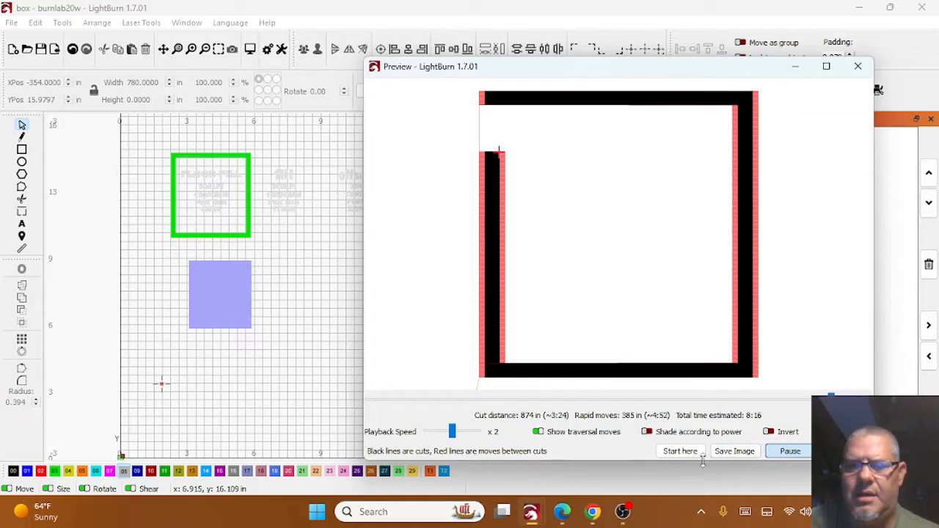
left_click_drag(453, 432, 477, 432)
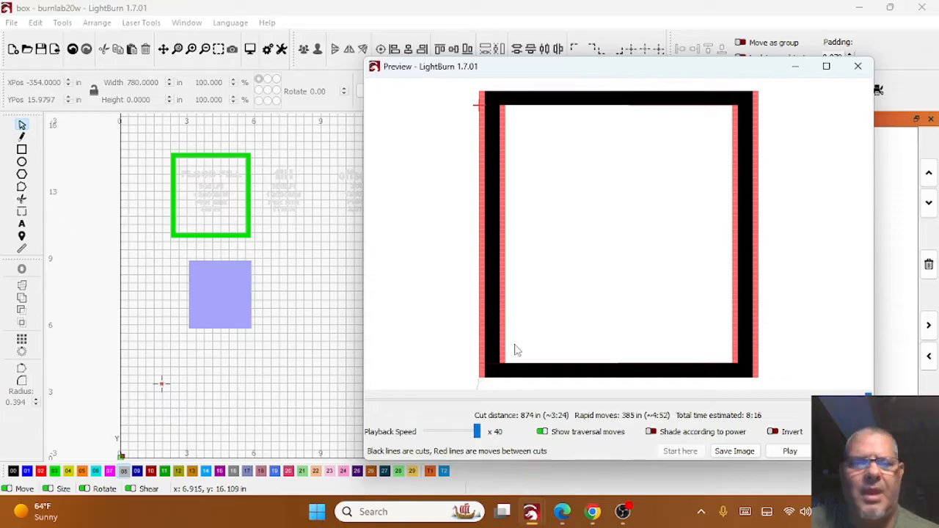
key("Escape")
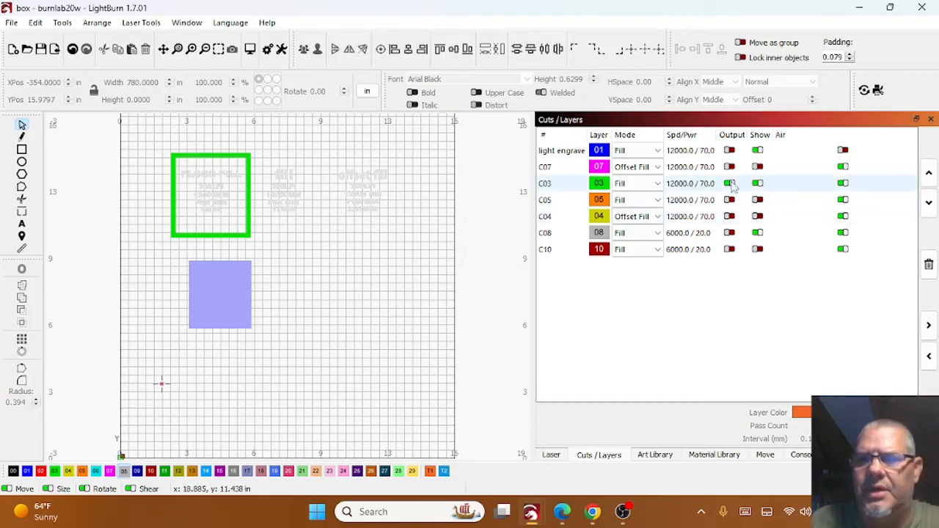
- Switch output and visibility from layer C03 to layer C05, and keep the C08 text labels out of the output
left_click(758, 184)
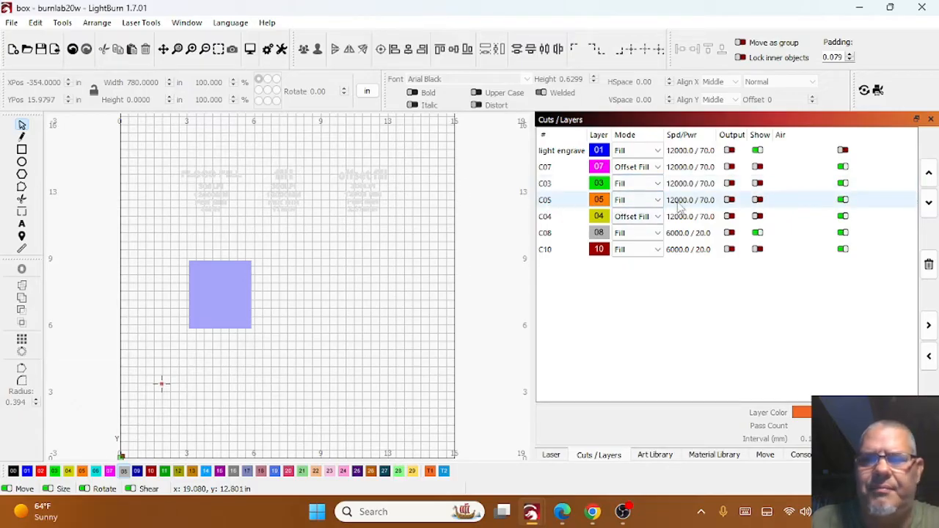
left_click(757, 200)
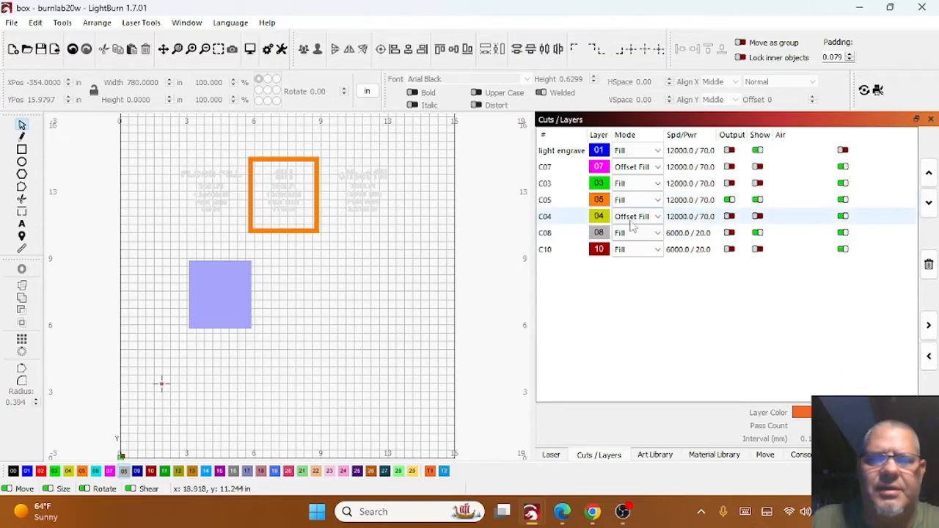
left_click(728, 233)
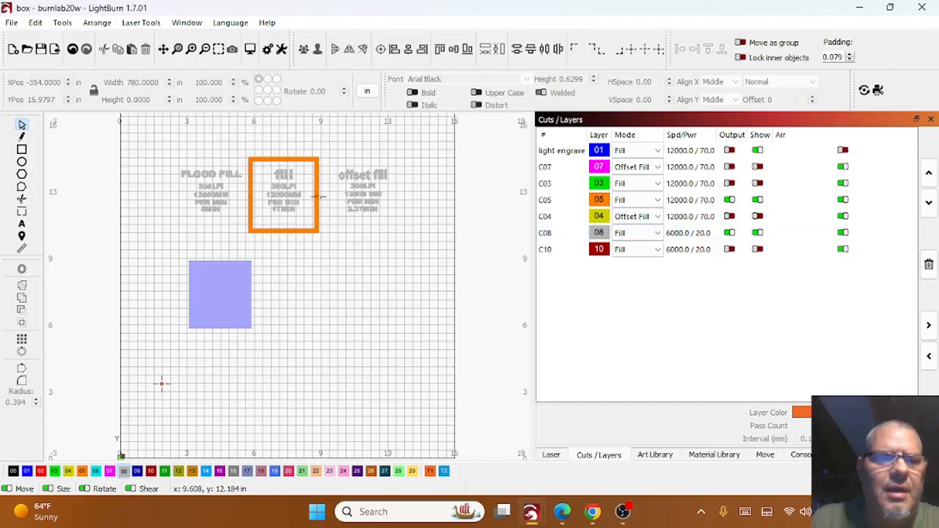
scroll(280, 193, "up", 3)
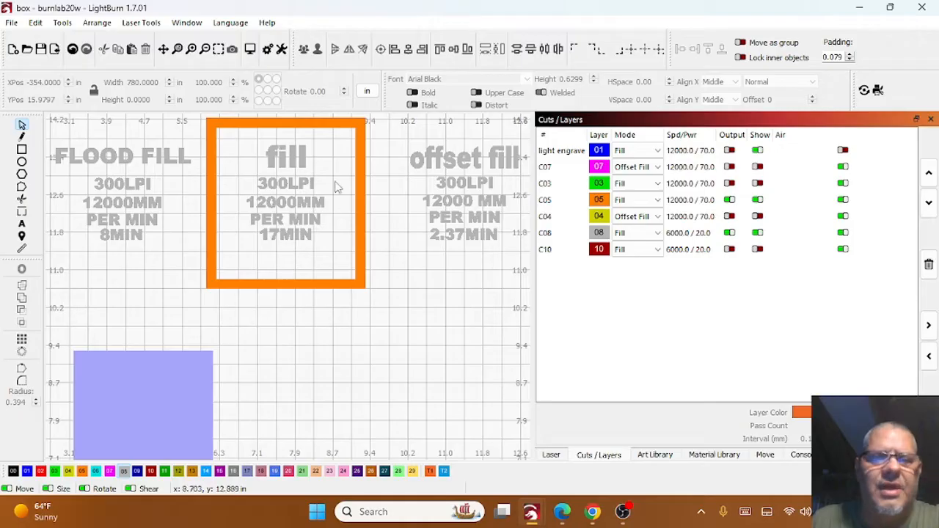
left_click(729, 233)
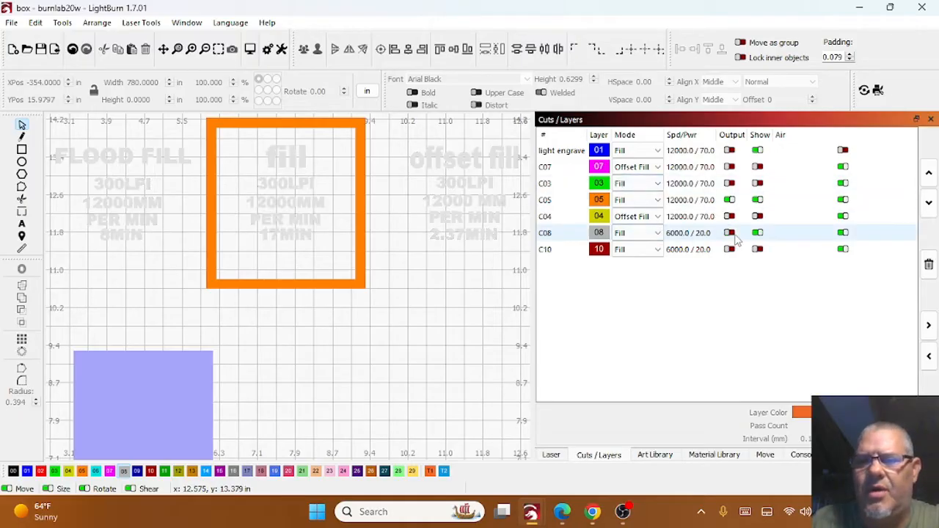
- Preview and play back the orange frame's Fill job, then turn output on for the C08 text labels
left_click(250, 50)
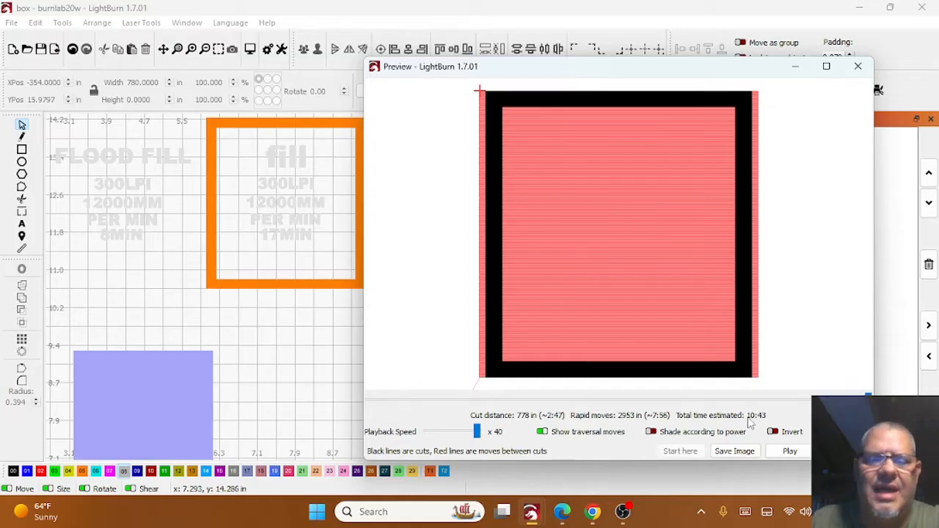
left_click(789, 452)
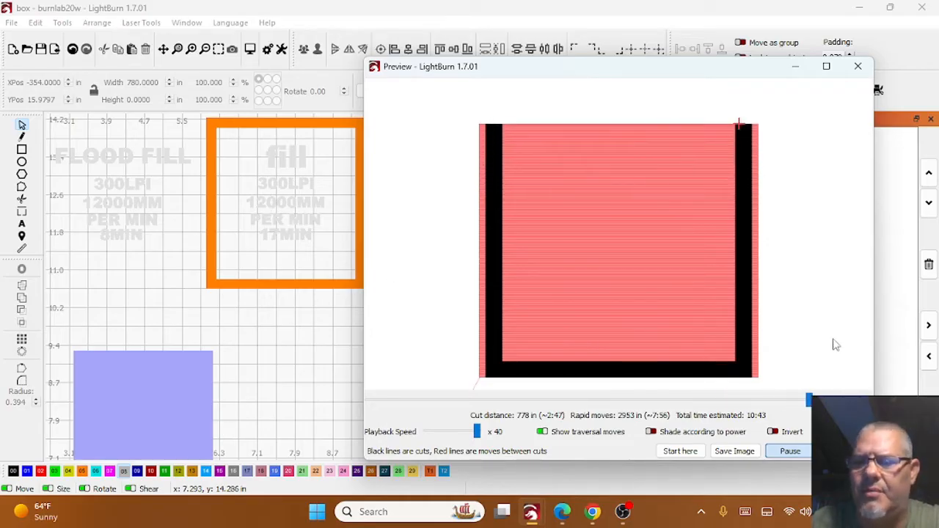
key("Escape")
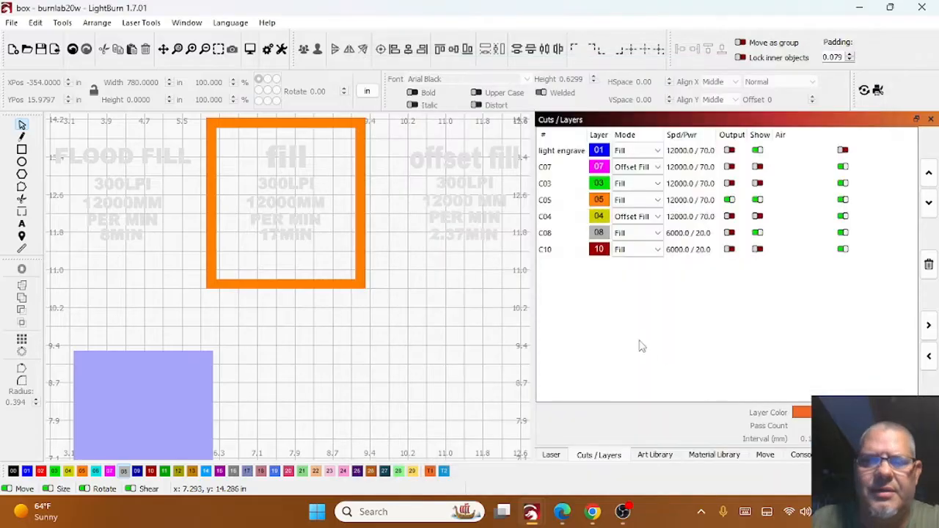
left_click(729, 233)
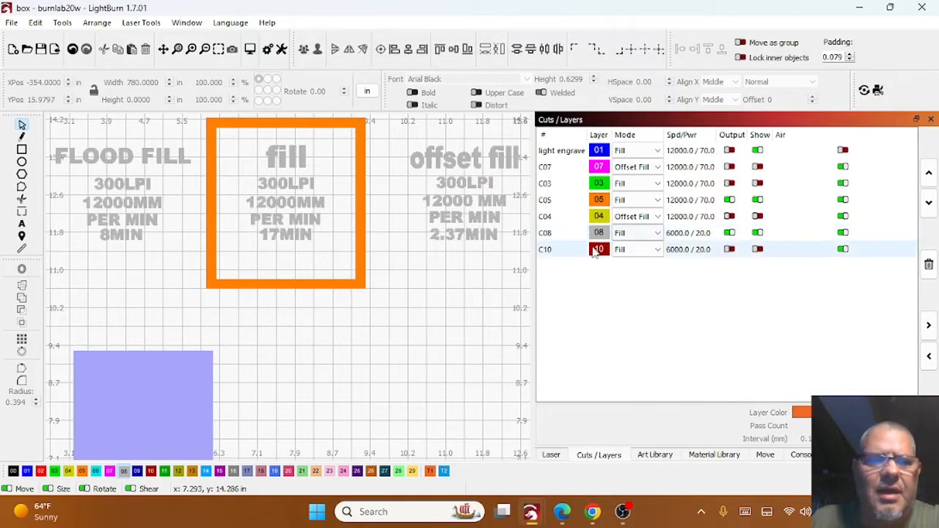
- Move the FLOOD FILL and offset fill text labels to tool layer T1 and preview the orange frame with its fill label
scroll(245, 185, "down", 2)
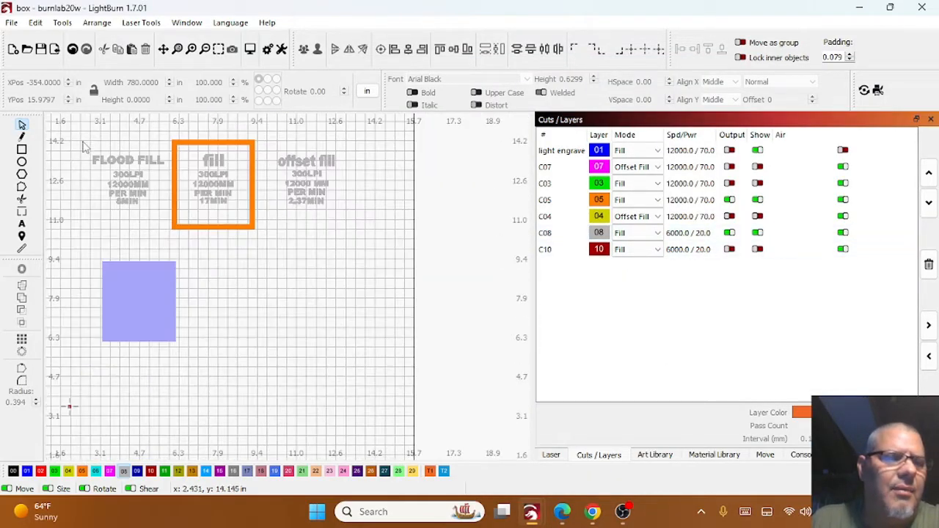
left_click_drag(79, 137, 174, 219)
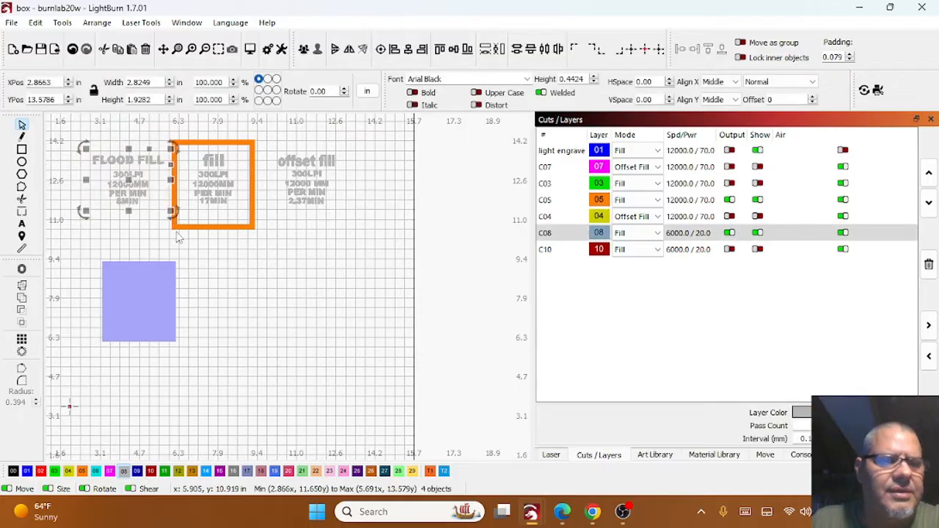
left_click(430, 471)
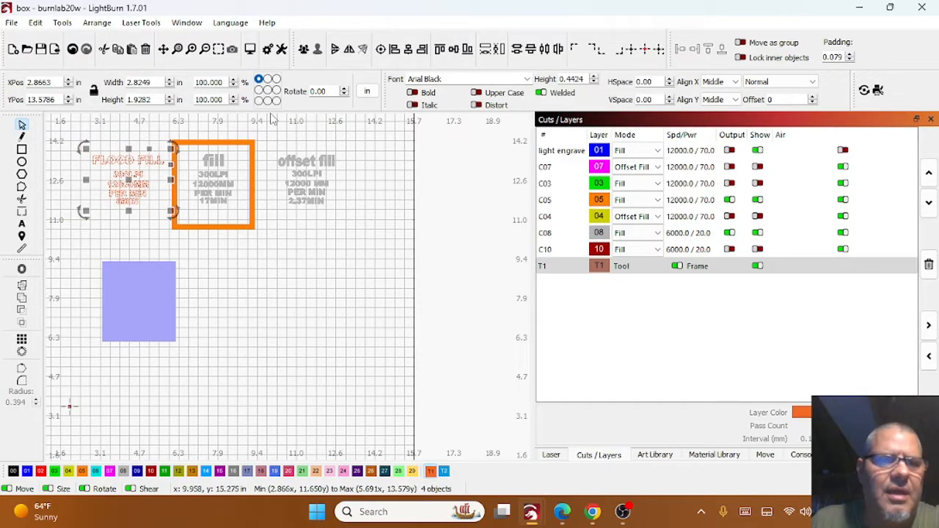
left_click_drag(273, 132, 357, 221)
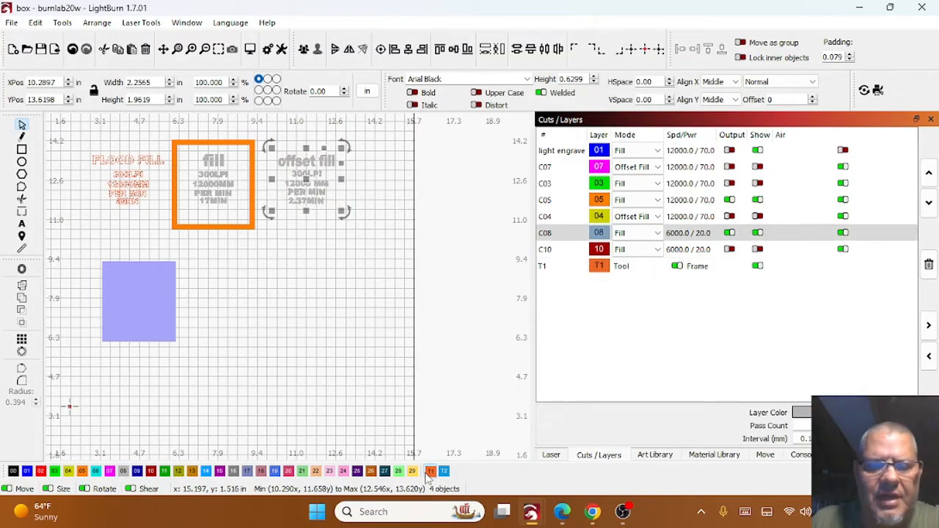
left_click(431, 471)
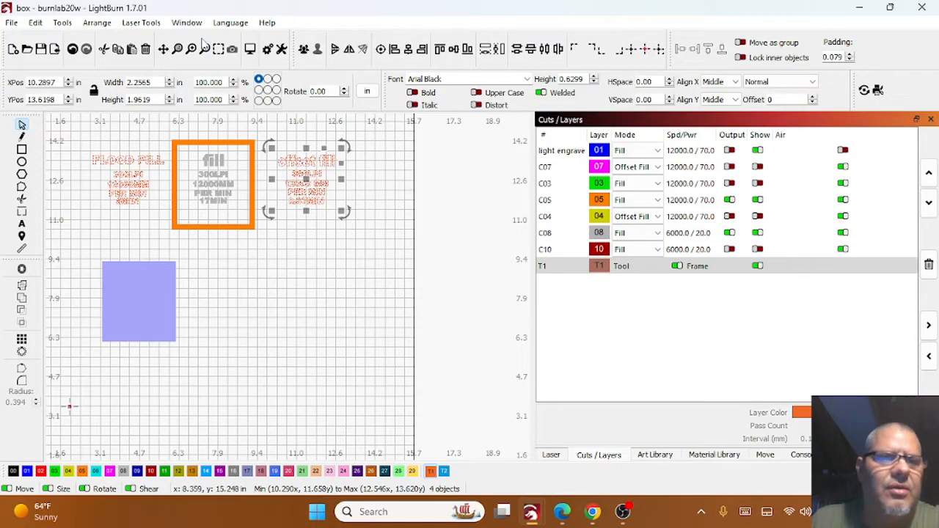
left_click(249, 48)
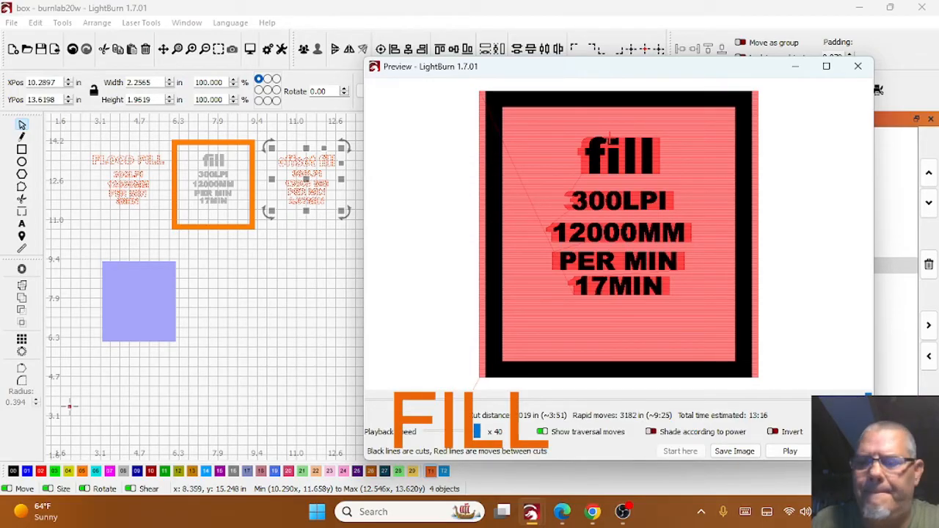
key("Escape")
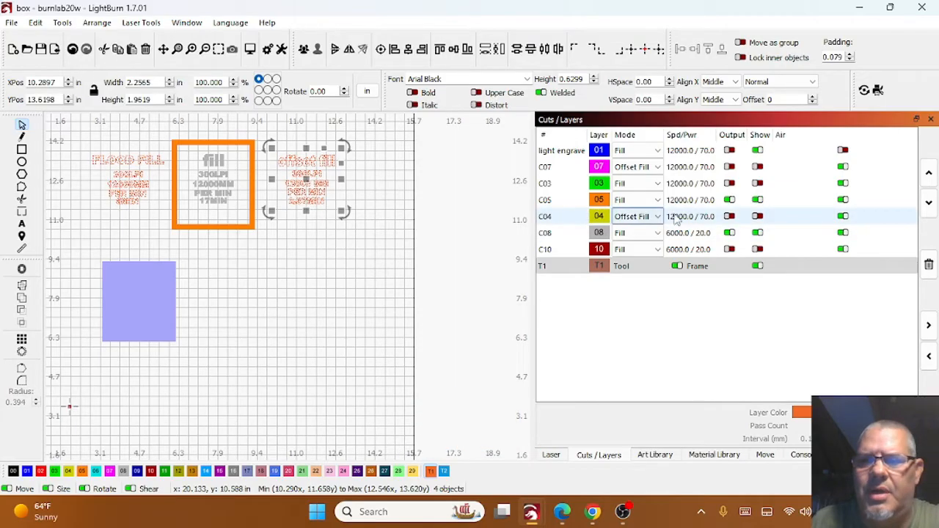
- Switch output and visibility from layer C05 to layer C04, and turn off output and visibility for text layer C08
left_click(729, 217)
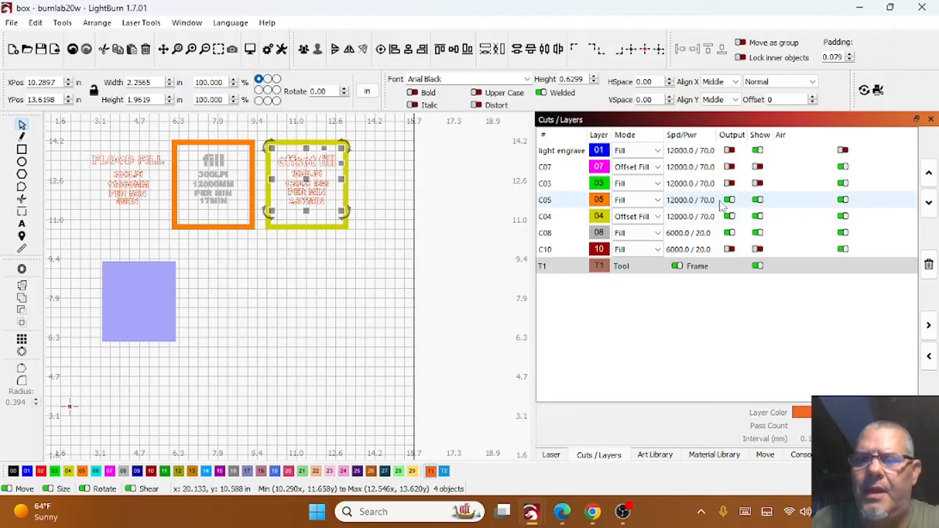
left_click(738, 203)
left_click(730, 200)
left_click(758, 200)
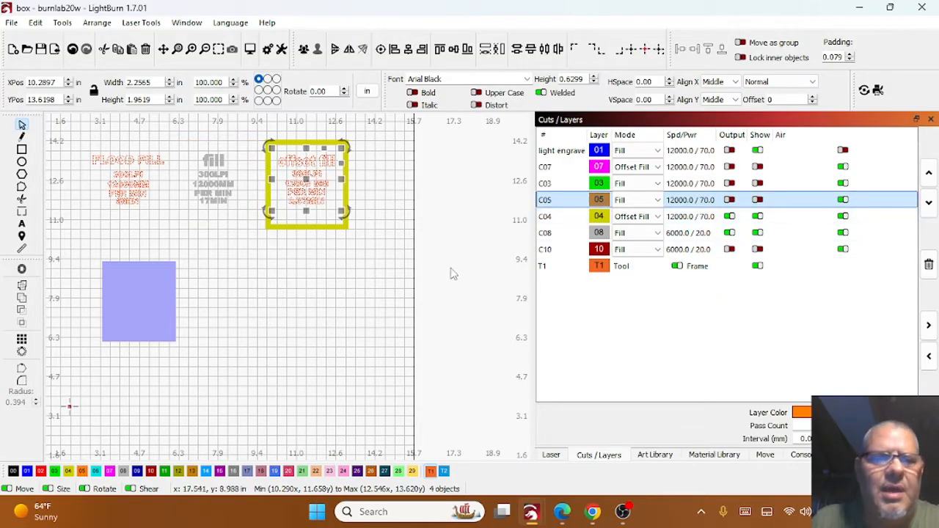
scroll(308, 179, "up", 3)
scroll(317, 152, "up", 2)
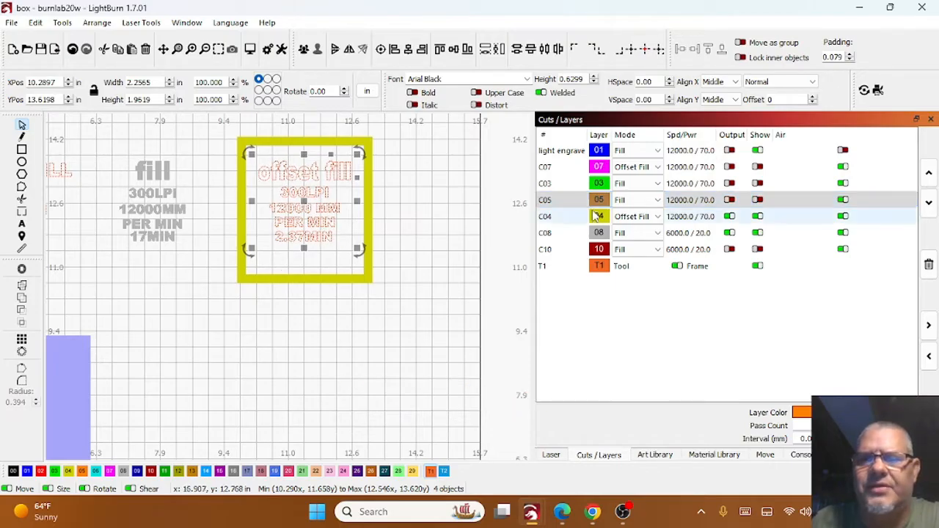
left_click(729, 232)
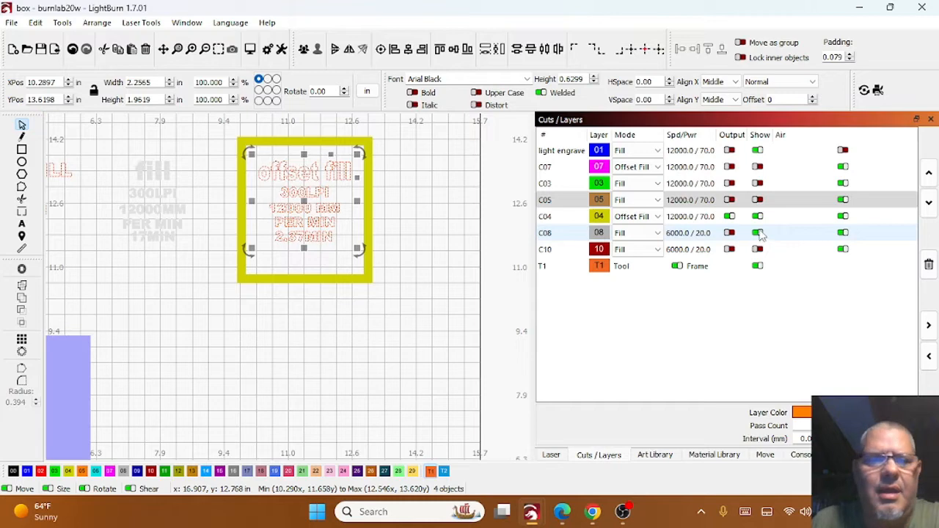
left_click(759, 232)
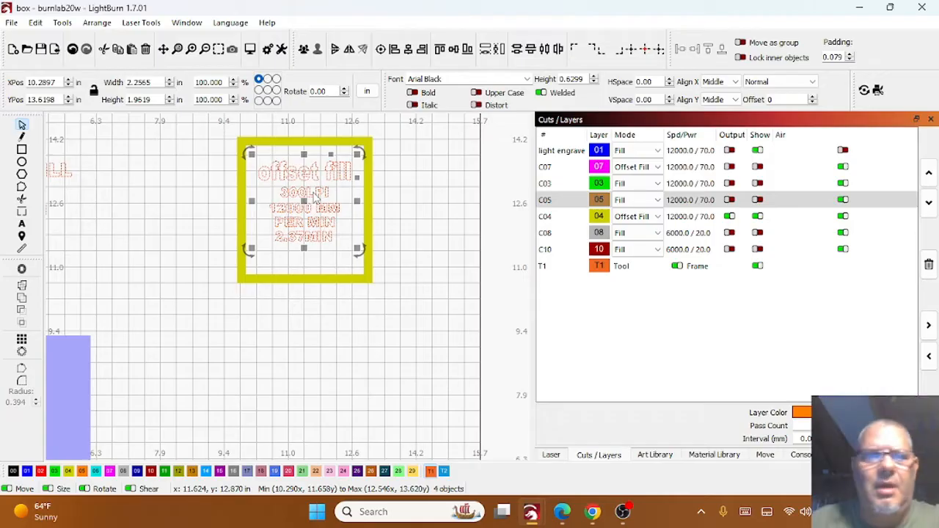
- Preview the yellow frame's Offset Fill job, play it back slowed to x 5, and close the preview
left_click(249, 48)
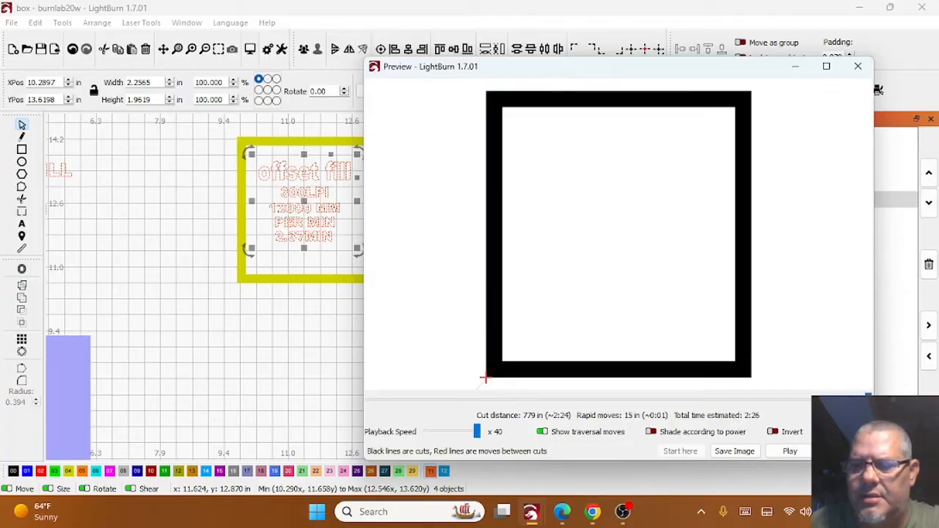
left_click(789, 451)
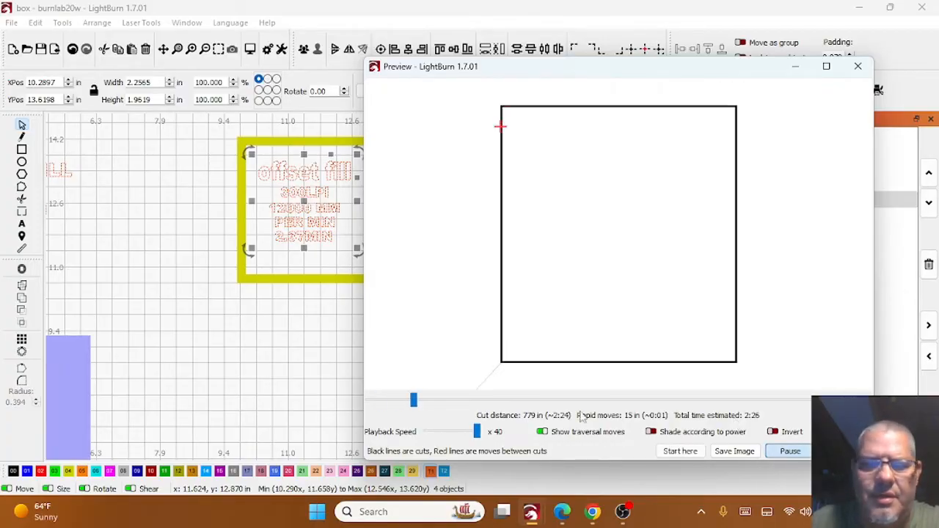
left_click(445, 432)
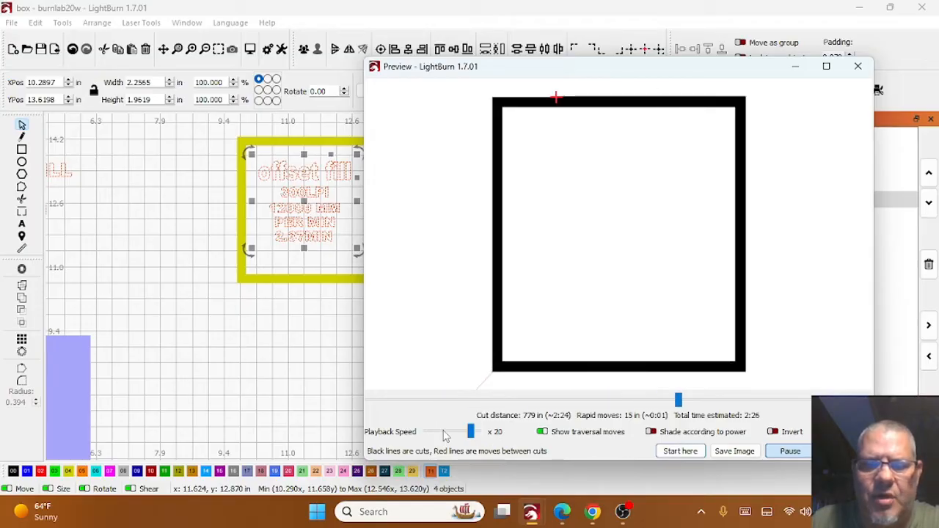
mouse_move(469, 432)
left_mouse_down()
mouse_move(445, 430)
mouse_move(458, 433)
left_mouse_up()
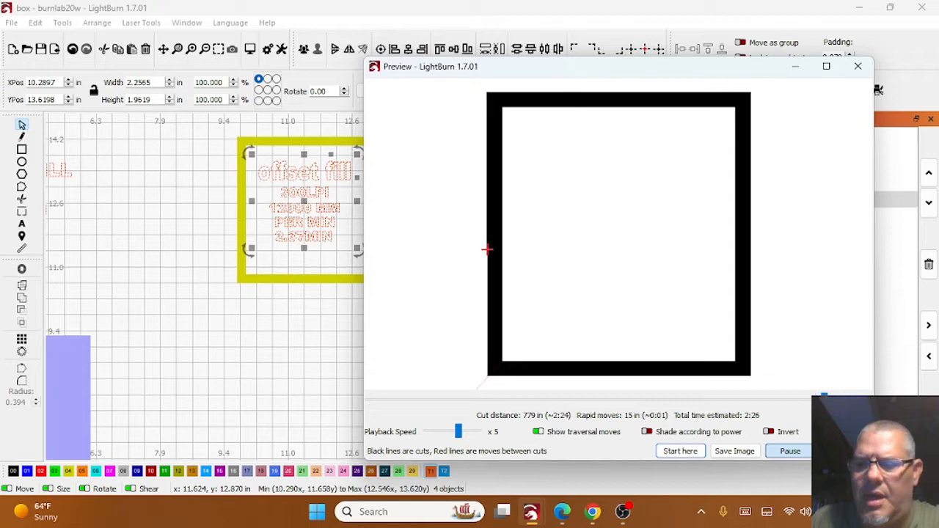
left_click_drag(549, 400, 402, 394)
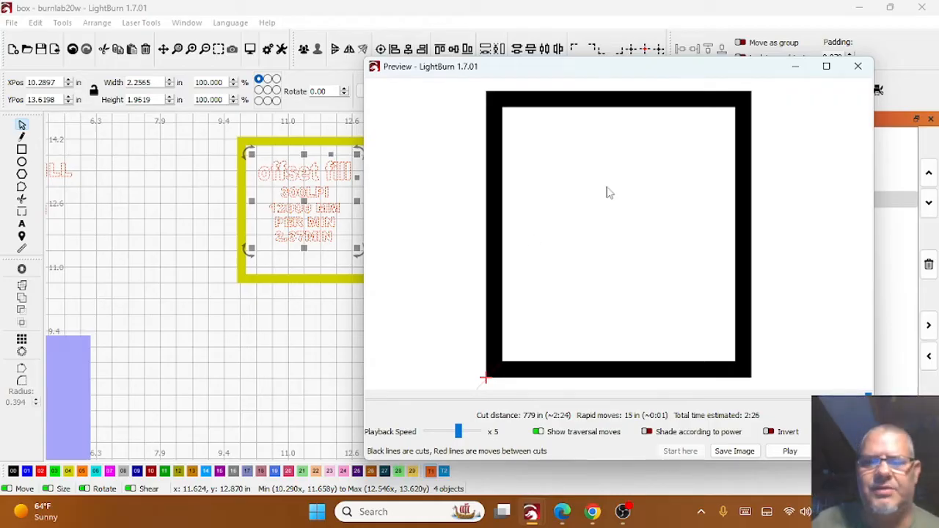
key("Escape")
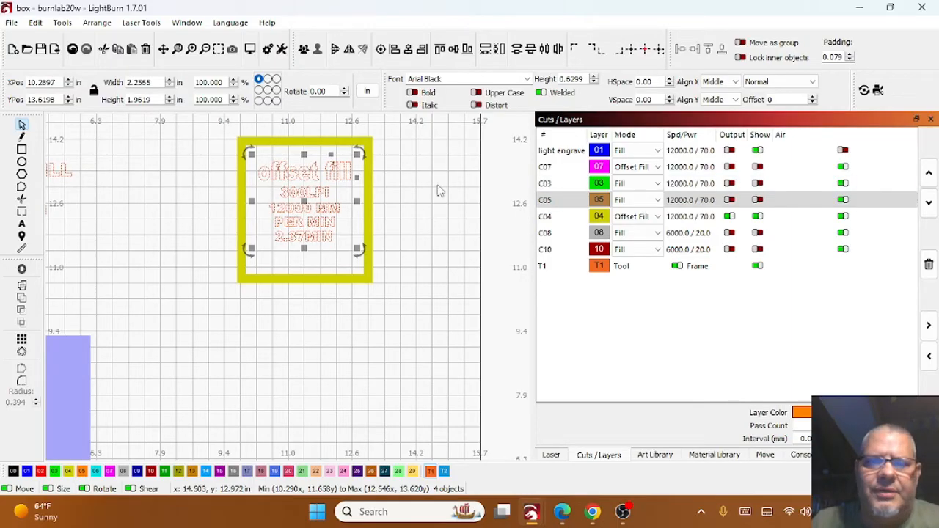
- Review layer C04's cut settings, including the available modes and number of passes, and close them without changes
left_click(550, 222)
double_click(550, 223)
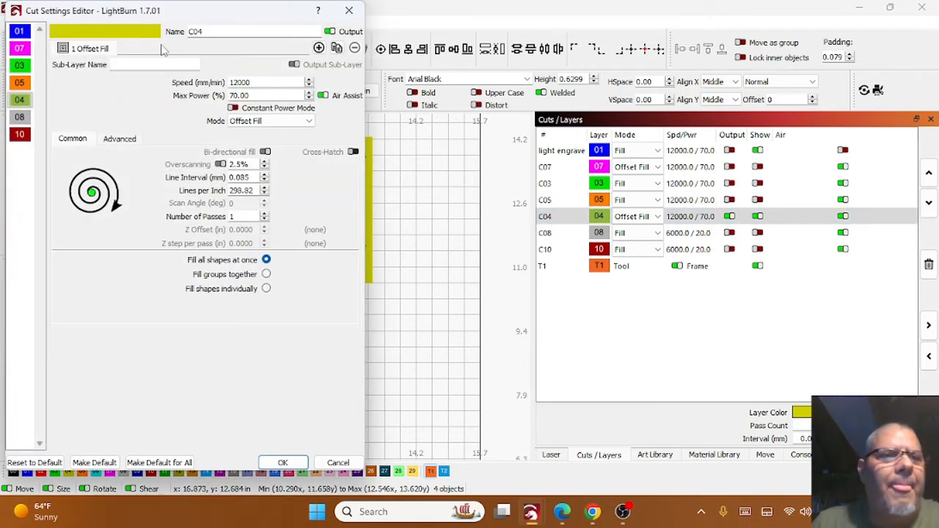
left_click(309, 122)
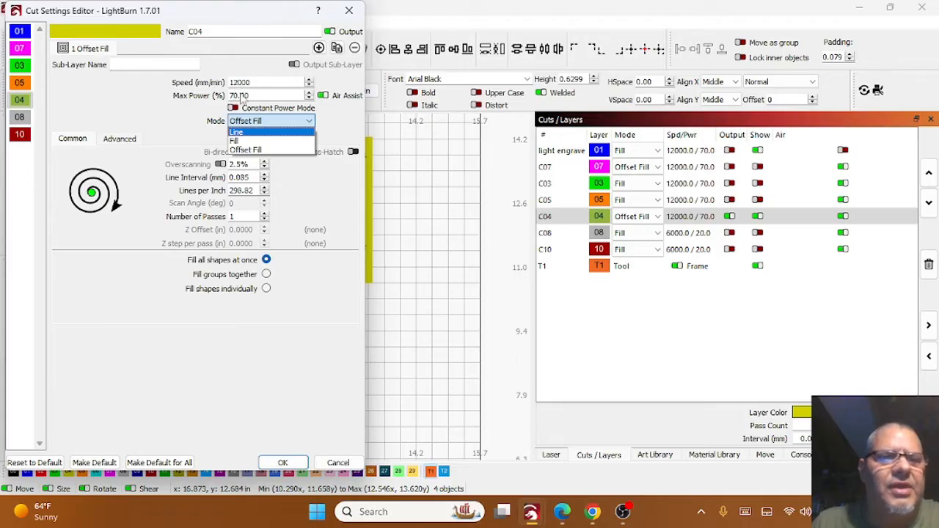
left_click(328, 124)
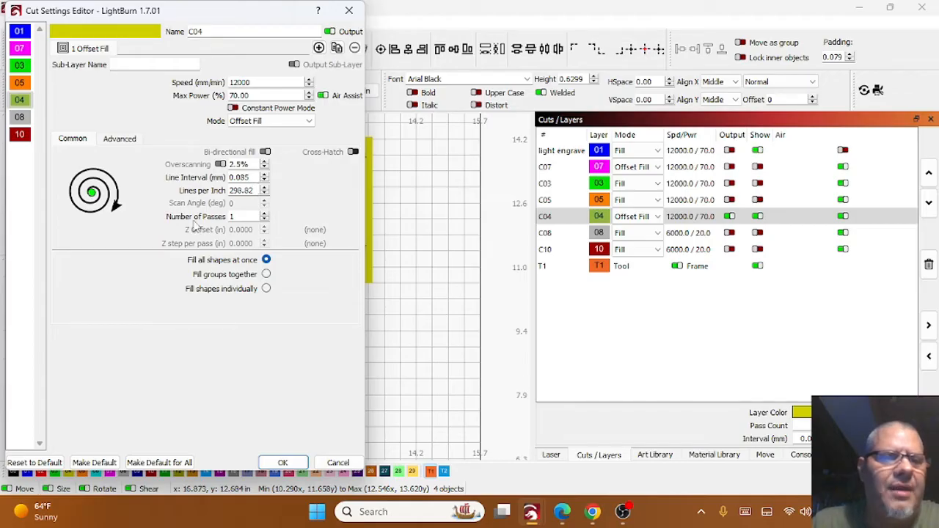
left_click(264, 214)
left_click(264, 214)
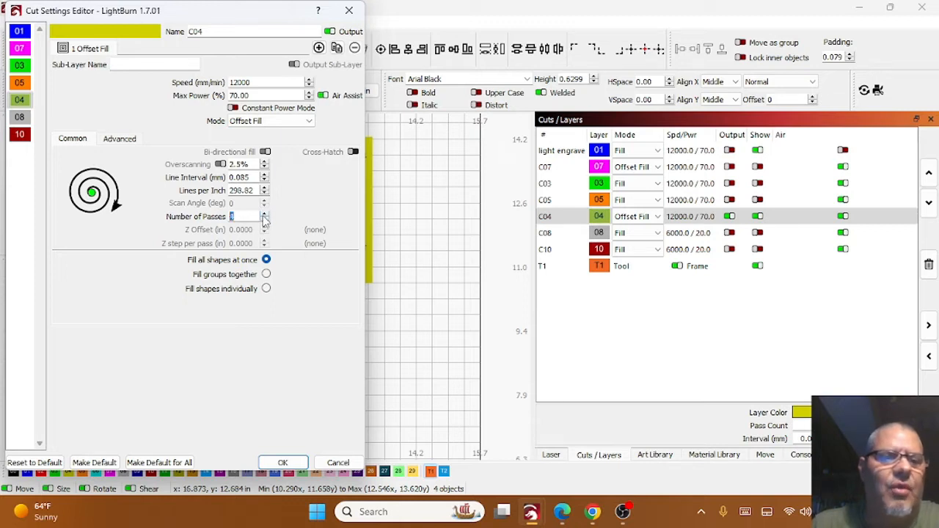
left_click(265, 220)
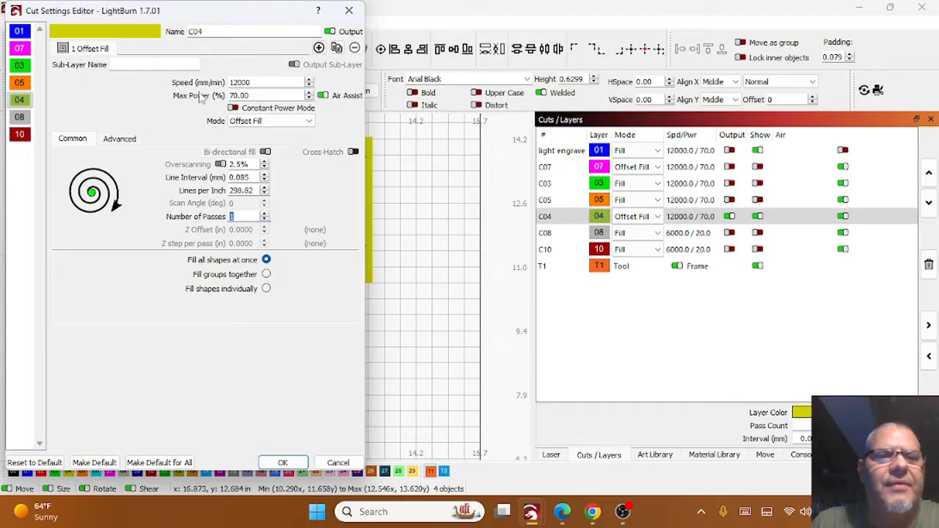
left_click(348, 10)
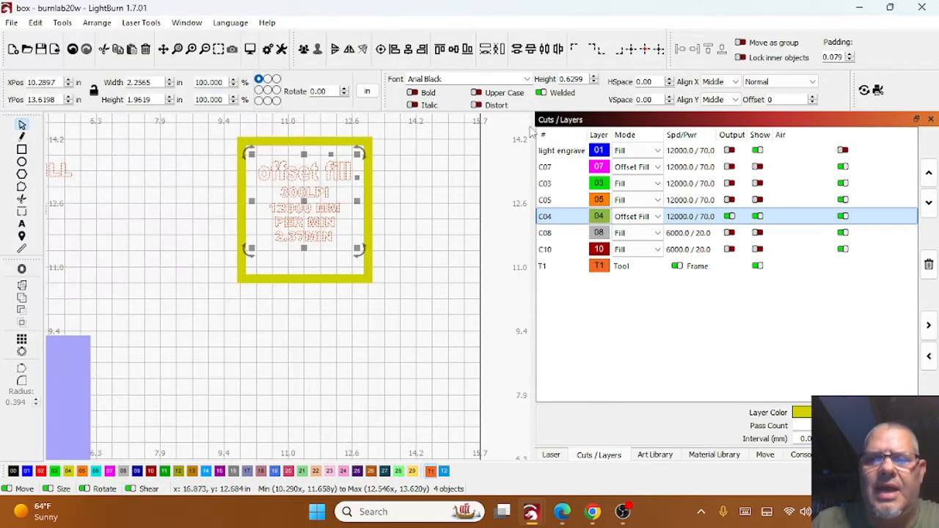
- Check layer C05's Fill cut settings for comparison and close them without changes
left_click(561, 201)
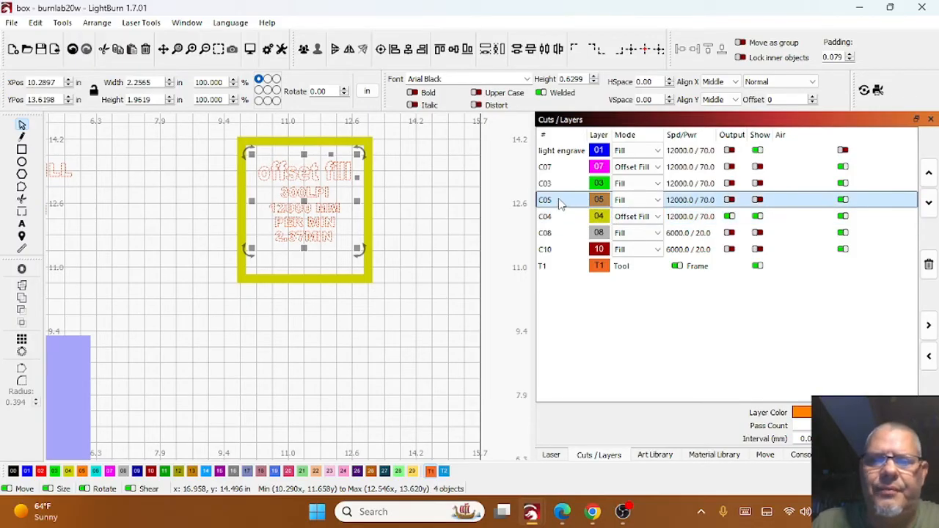
double_click(705, 205)
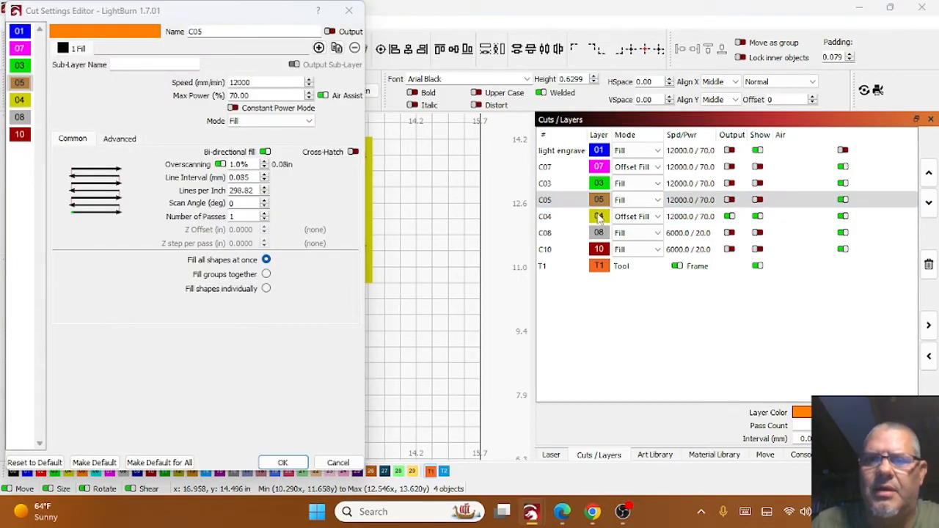
left_click(349, 10)
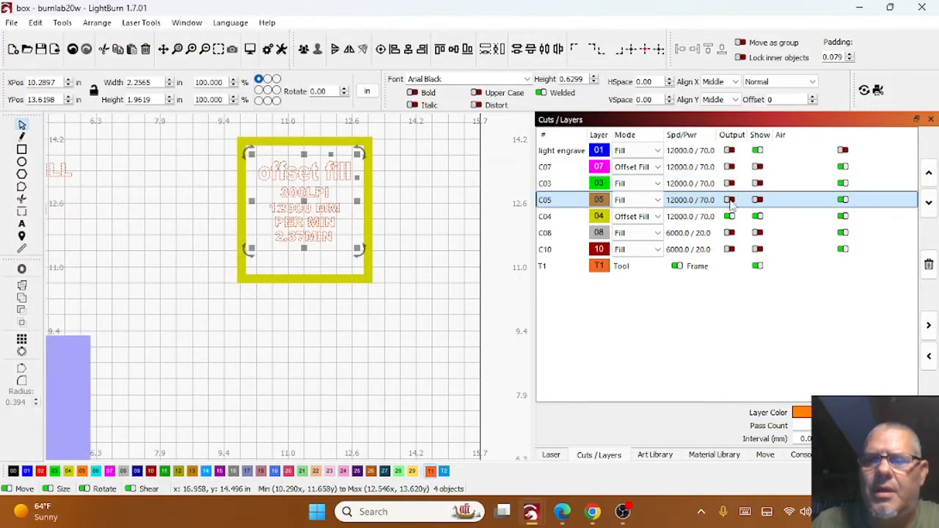
- Turn output and visibility back on for the orange frame's layer C05 and the text label layer C08
left_click(729, 200)
left_click(758, 200)
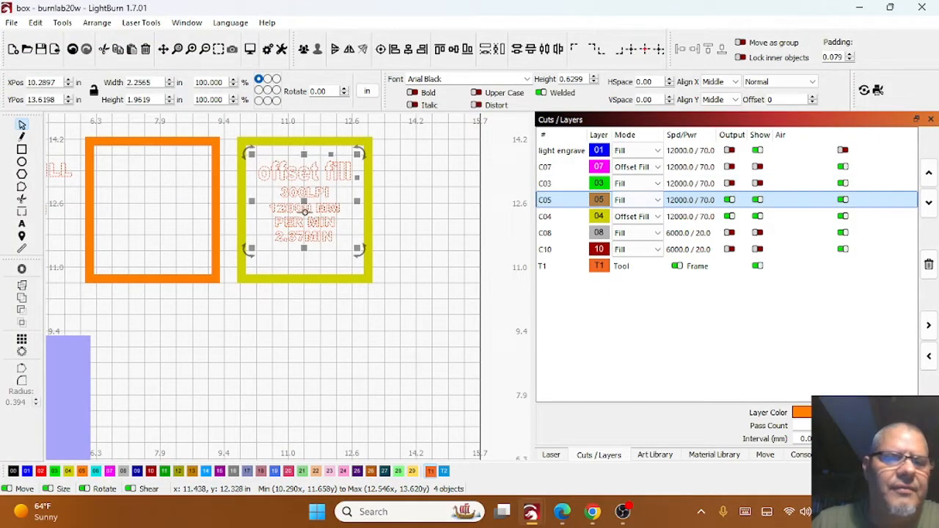
left_click(729, 233)
left_click(758, 233)
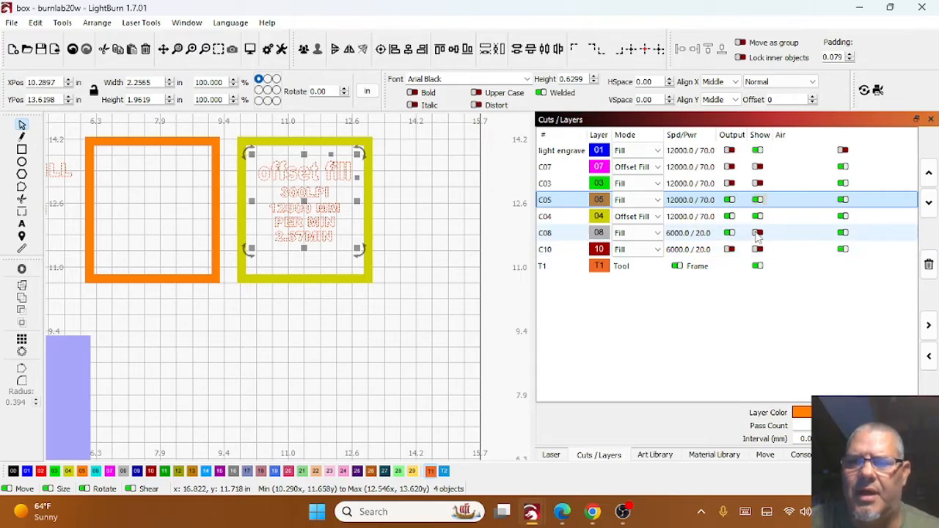
left_click(758, 248)
scroll(319, 253, "down", 2)
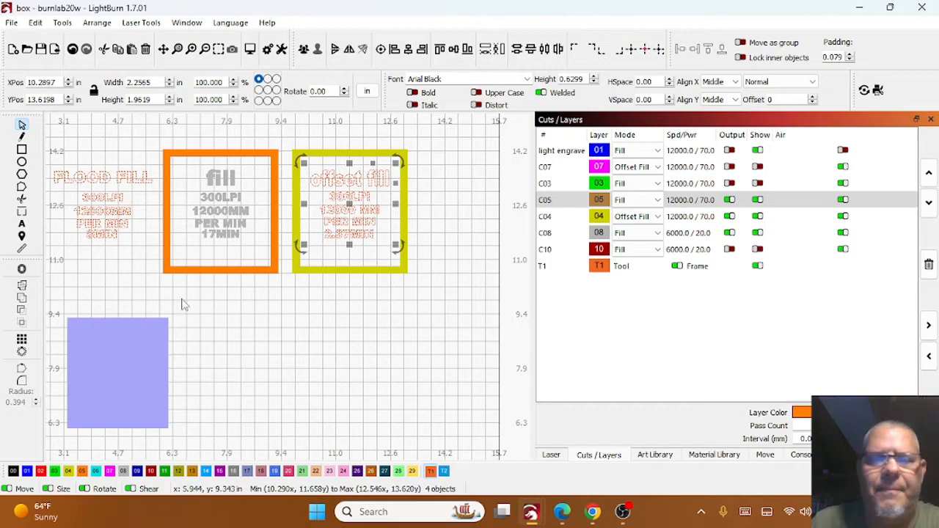
- Turn on output for the light engrave, C07 and C03 layers, and make C03 and C07 visible
scroll(260, 302, "down", 5)
scroll(258, 298, "up", 1)
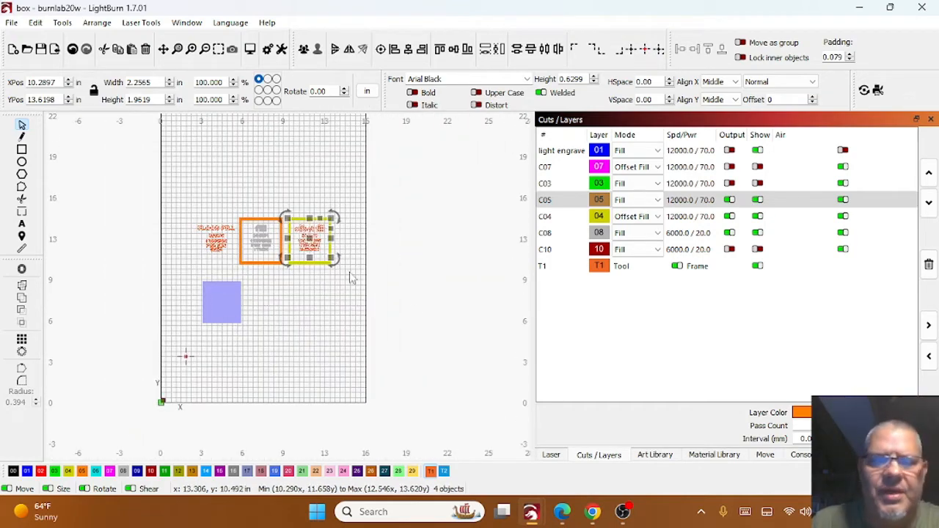
left_click(729, 166)
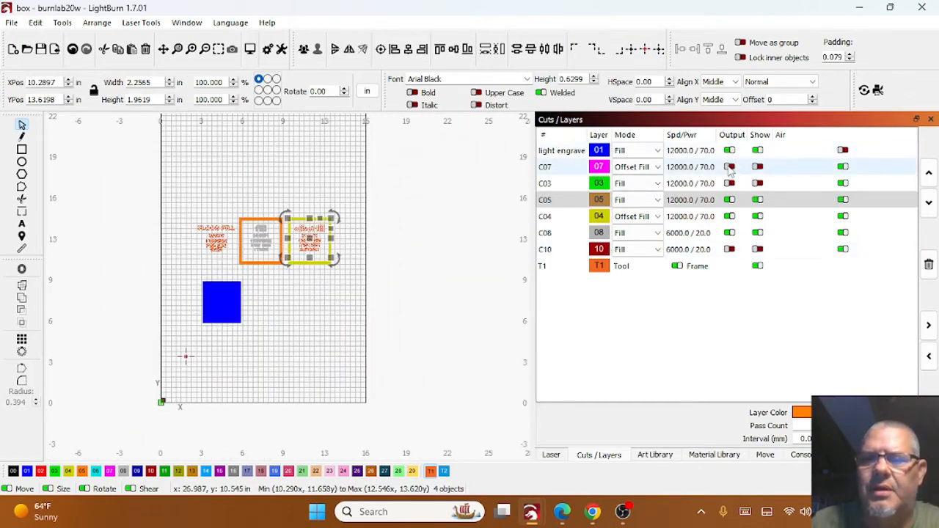
left_click(730, 184)
left_click(757, 183)
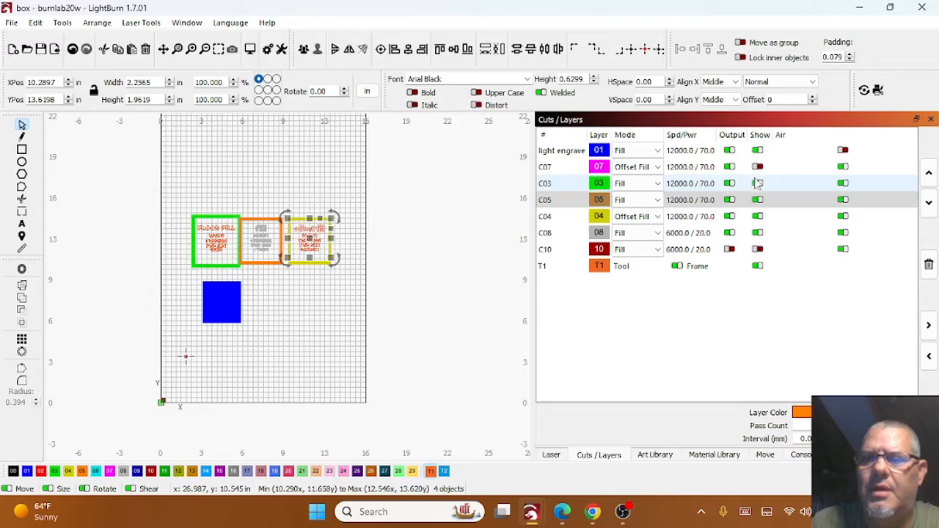
left_click(757, 166)
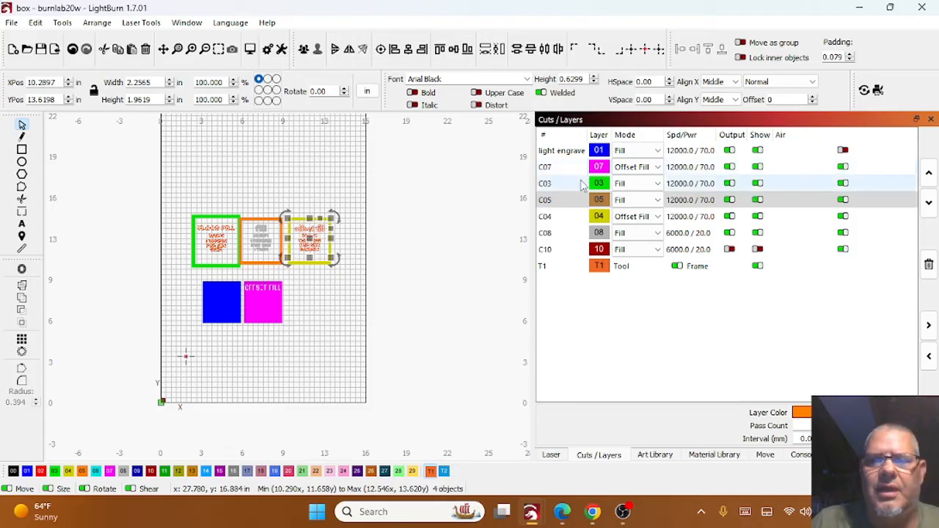
- Review layer C05's mode choices and its advanced Flood Fill option, closing the cut settings without changes
left_click(563, 201)
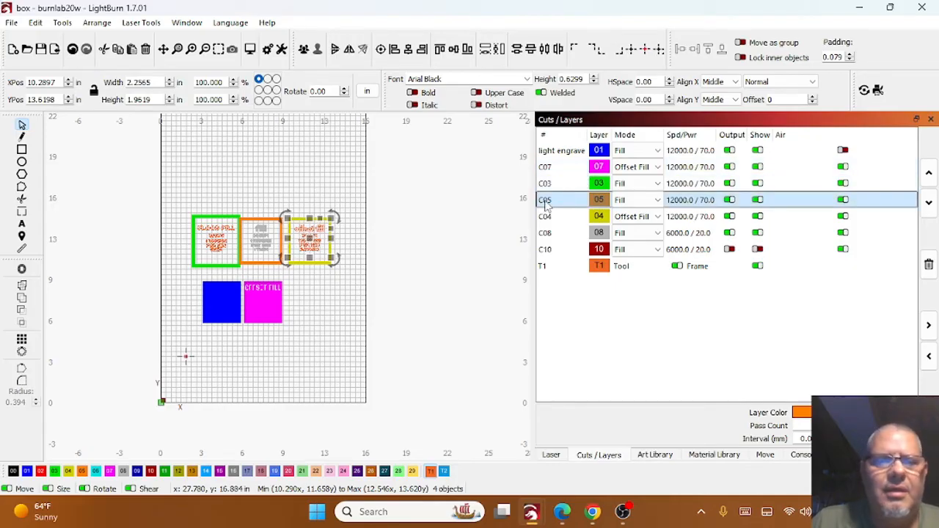
double_click(553, 203)
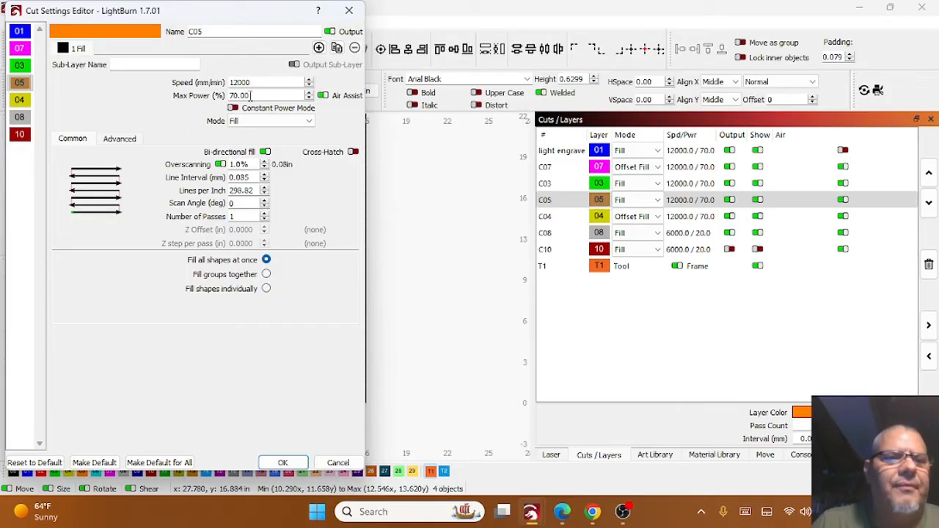
left_click(249, 123)
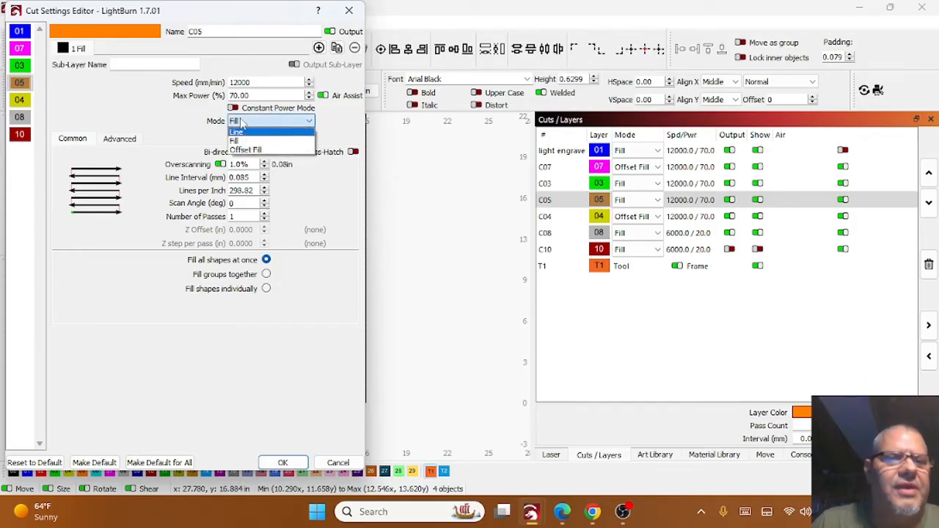
left_click(242, 123)
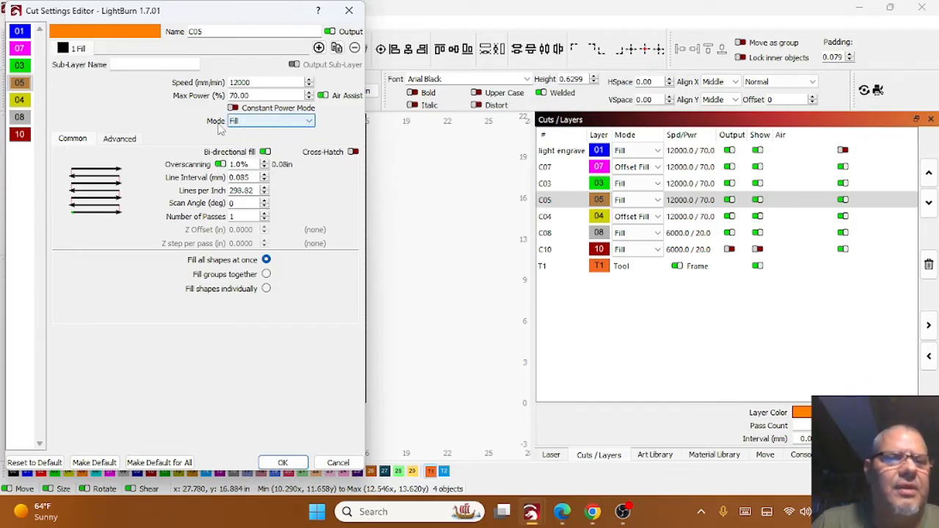
left_click(121, 139)
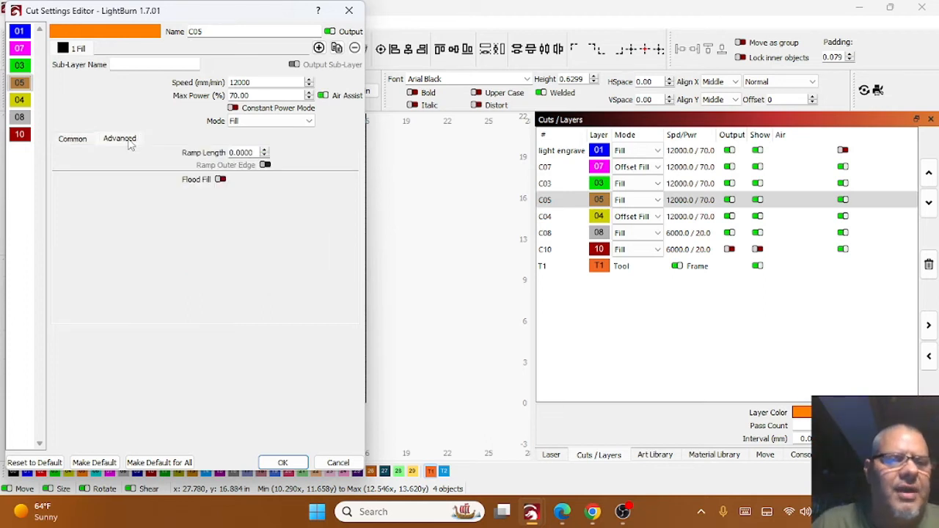
left_click(220, 180)
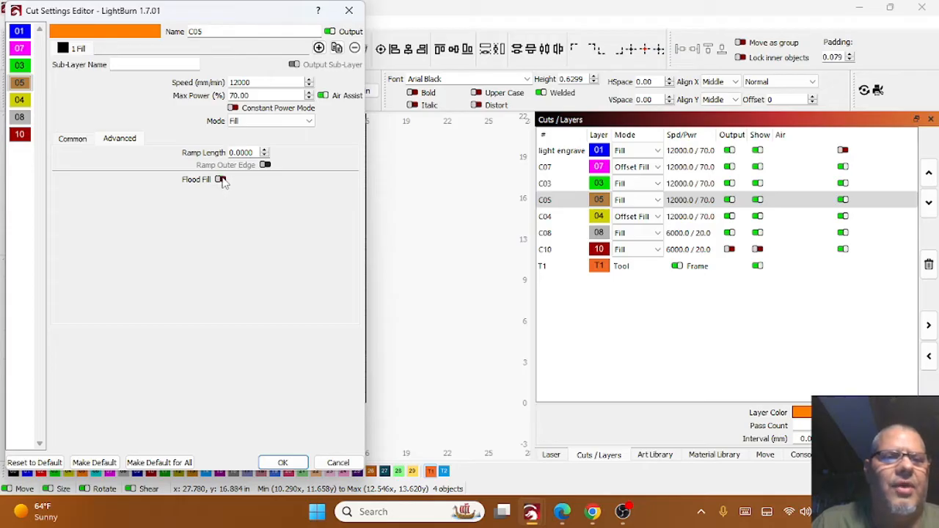
left_click(349, 12)
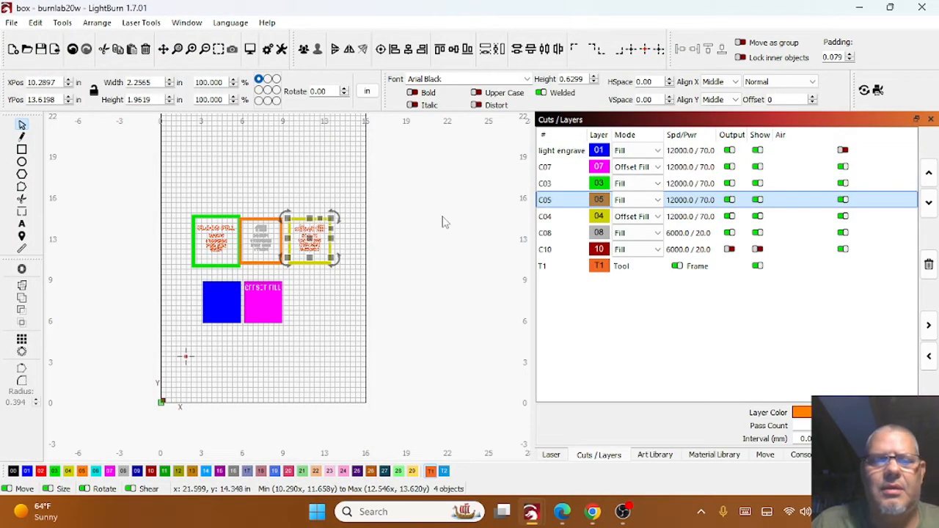
- Deselect the yellow frame and inspect the green frame's layer C03 cut settings, including its advanced Flood Fill option, without changes
left_click(375, 204)
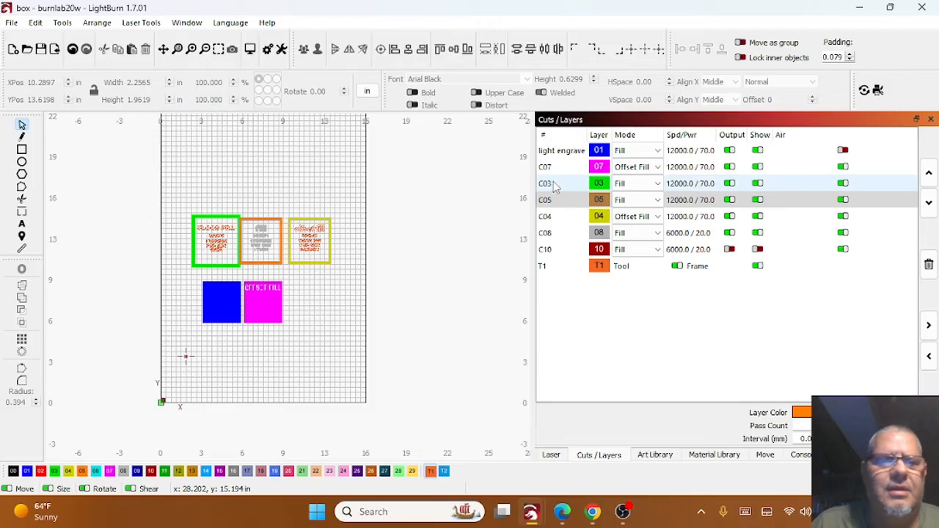
scroll(265, 238, "up", 4)
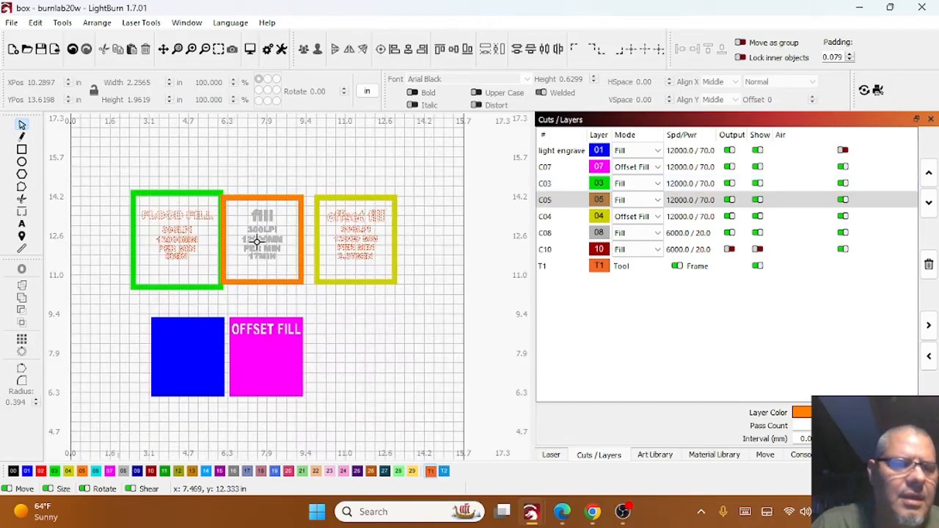
left_click(546, 183)
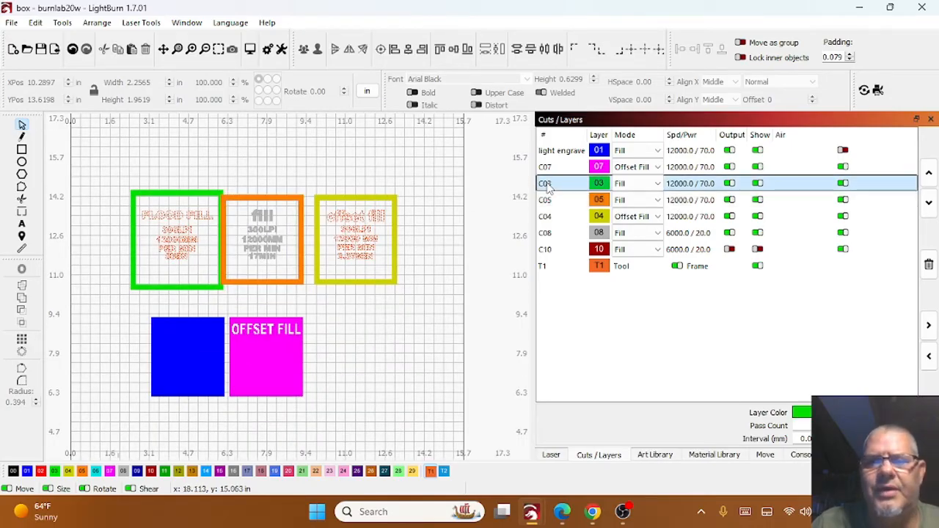
double_click(546, 185)
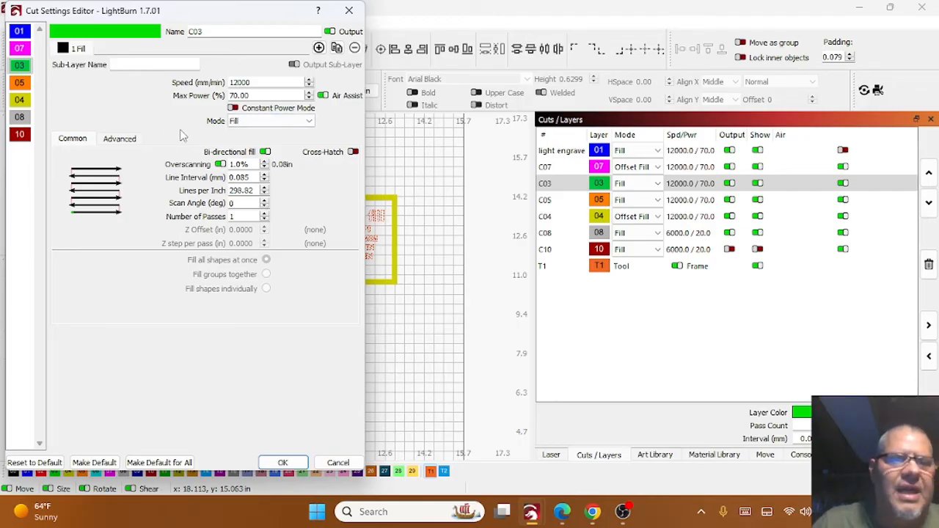
left_click(125, 143)
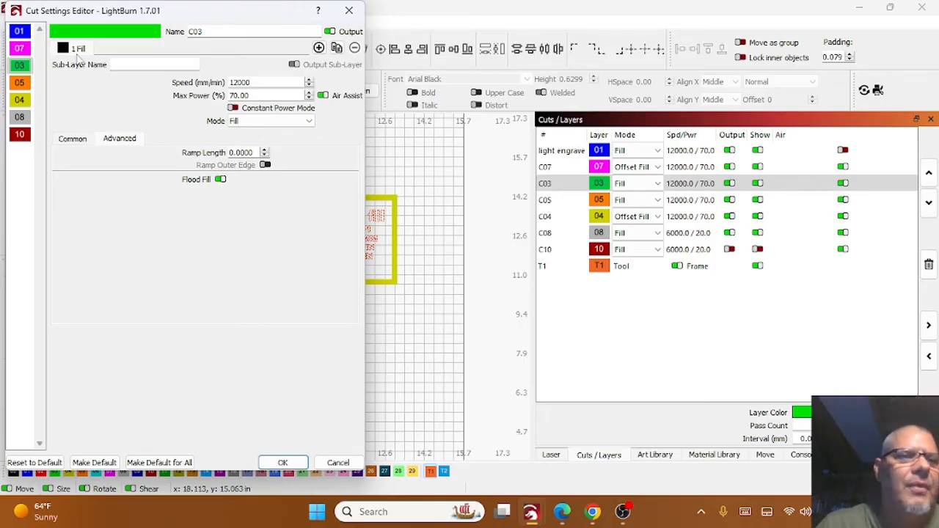
left_click(348, 10)
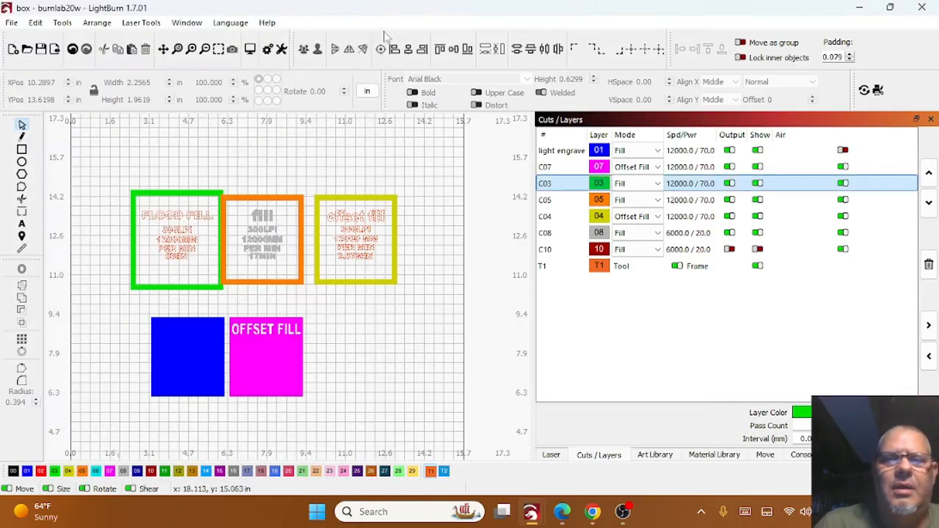
- Switch Flood Fill off and back on in layer C03's advanced cut settings and close them
double_click(564, 185)
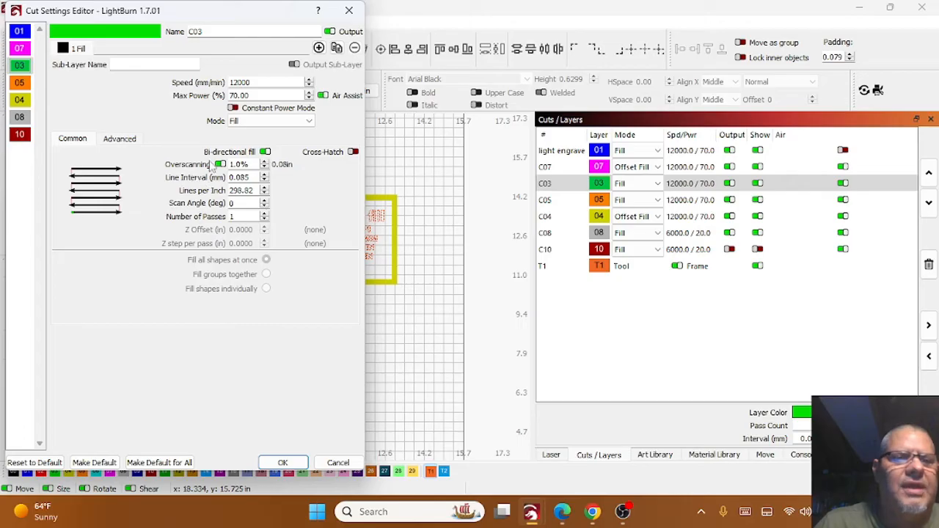
left_click(119, 139)
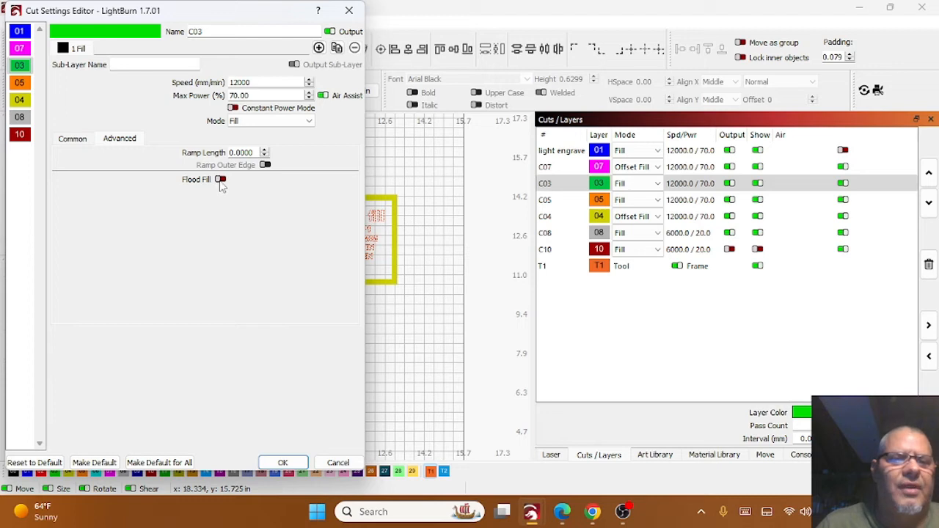
left_click(220, 179)
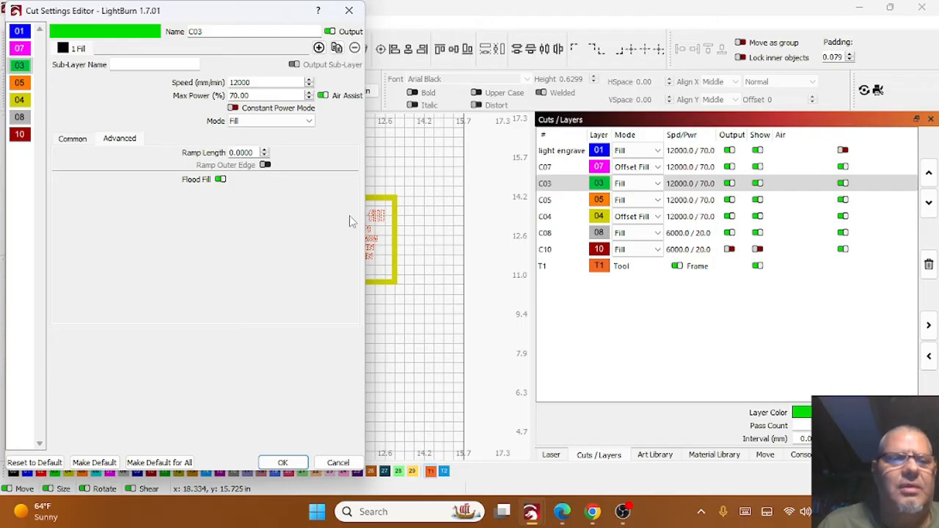
left_click(347, 14)
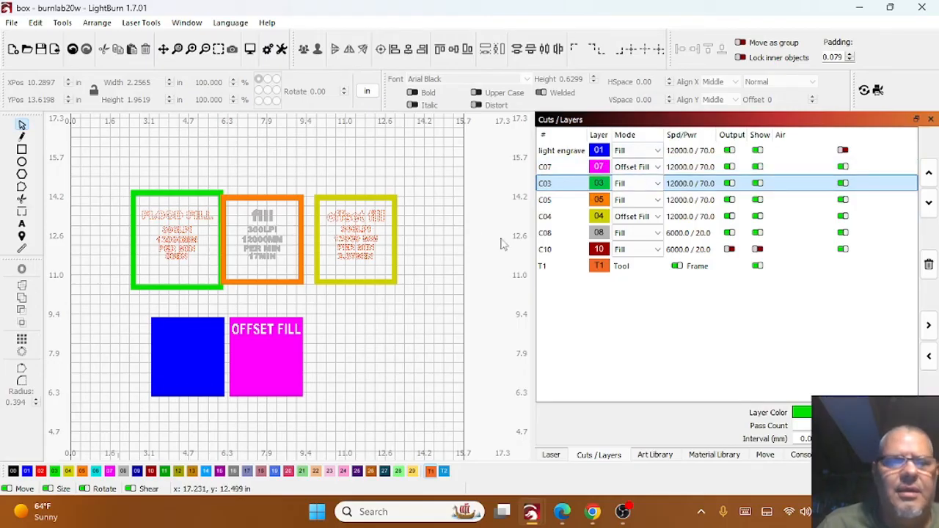
- Look over layer C05's common Fill settings and shape grouping options, closing them without changes
left_click(547, 200)
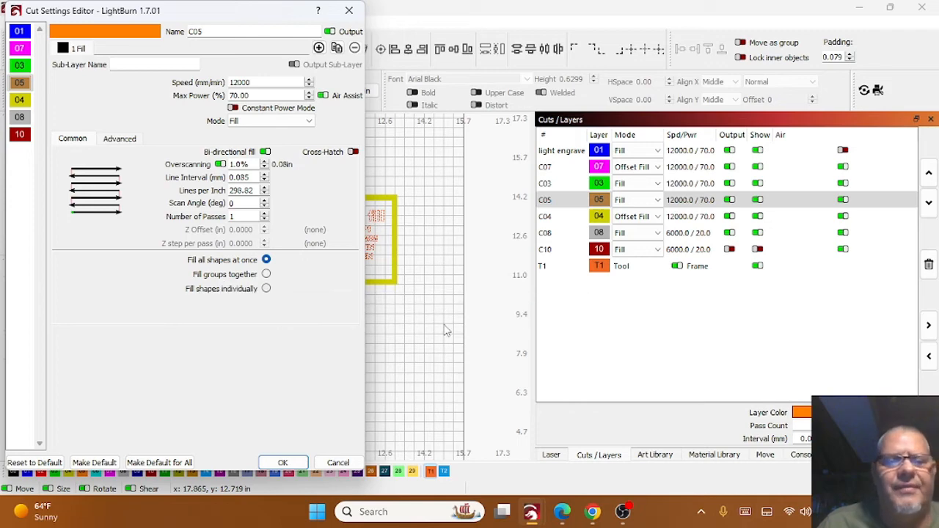
left_click(349, 10)
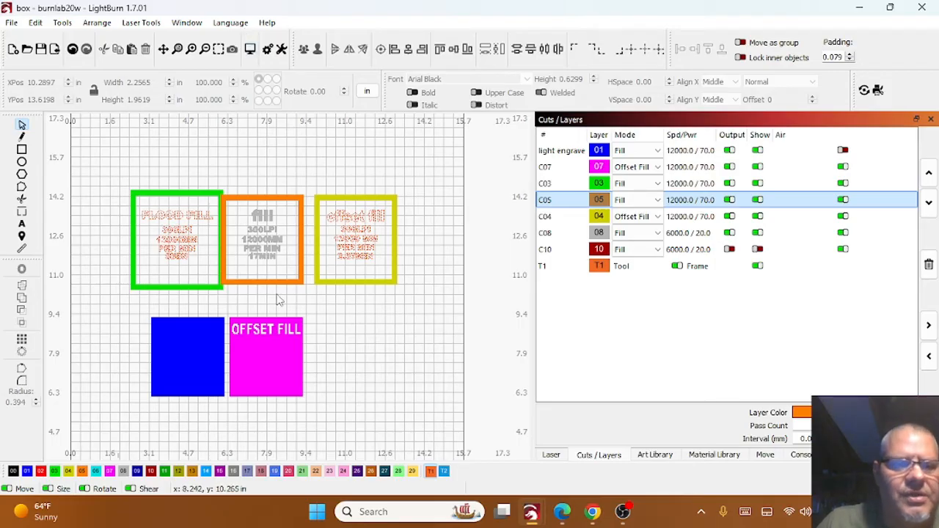
- Undo the accidental move of the orange frame and select the frame together with its fill text label
mouse_move(285, 291)
left_mouse_down()
mouse_move(273, 282)
mouse_move(283, 290)
left_mouse_up()
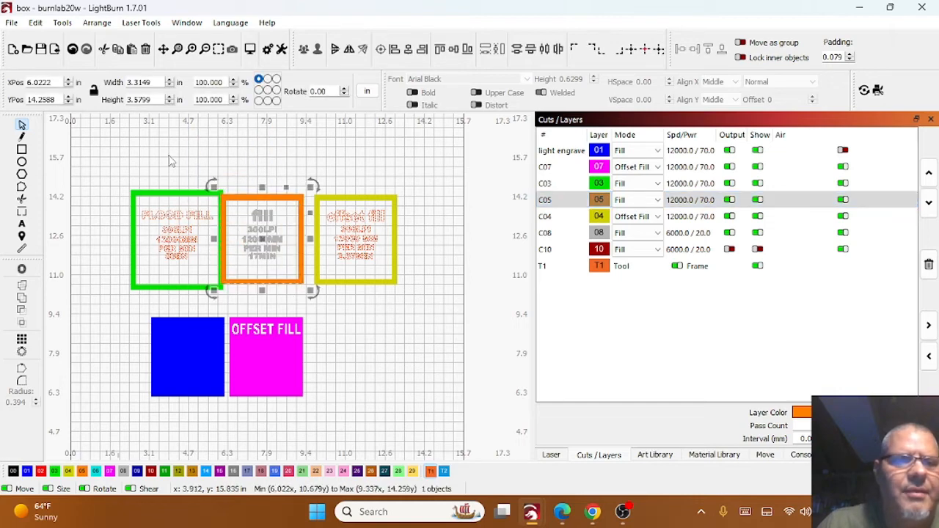
left_click(73, 51)
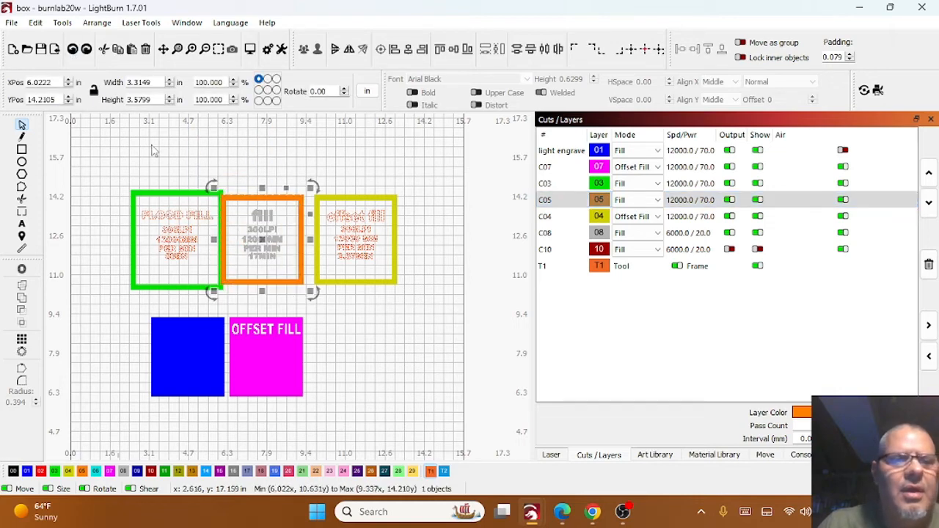
left_click(242, 170)
left_click_drag(297, 304, 216, 180)
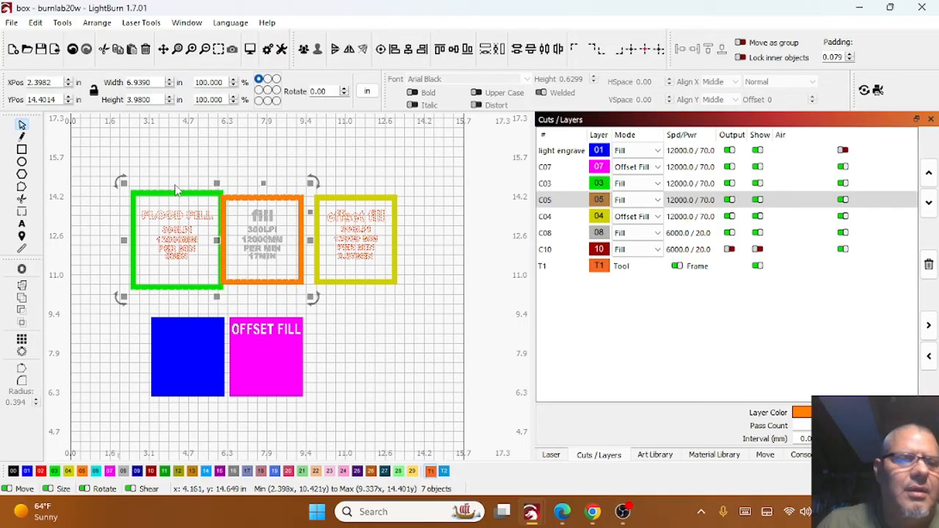
left_click(202, 183)
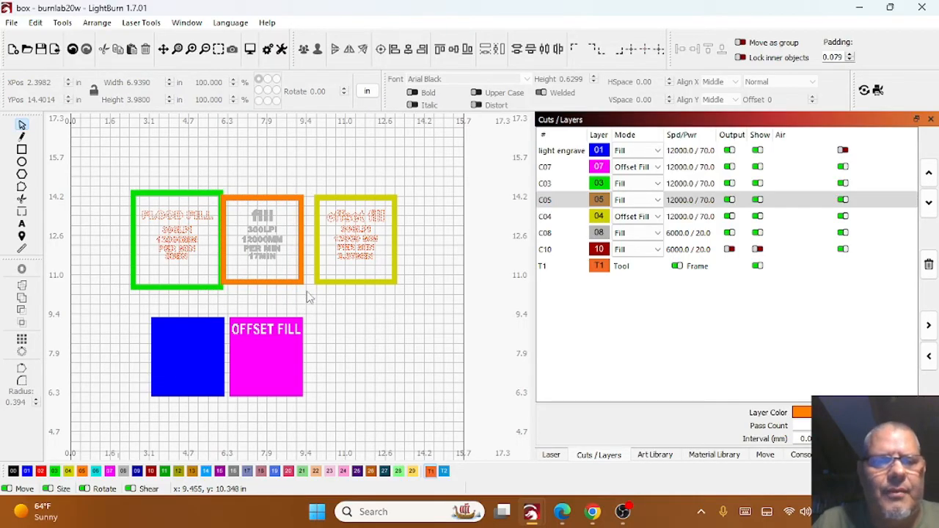
left_click_drag(308, 293, 241, 183)
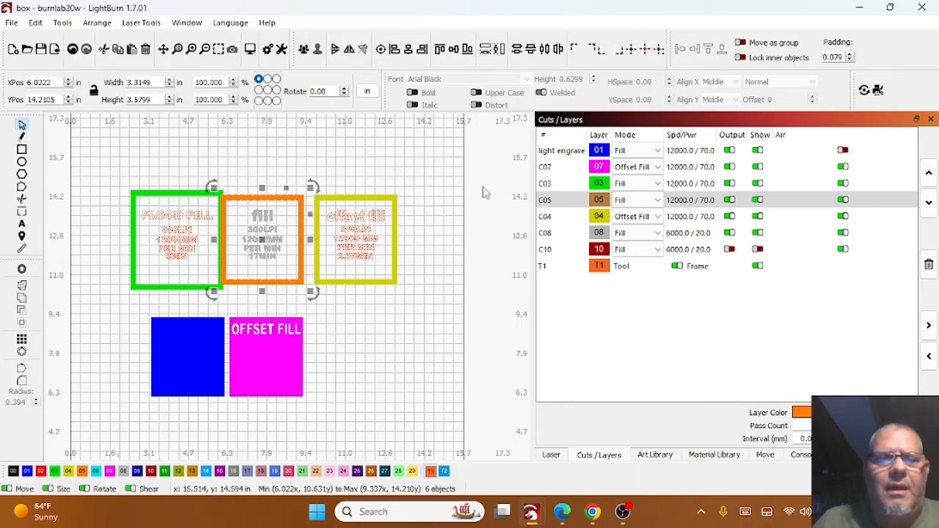
- Check the Fill all shapes at once, groups together and individually options in the selected frame's layer C05 settings
left_click(556, 204)
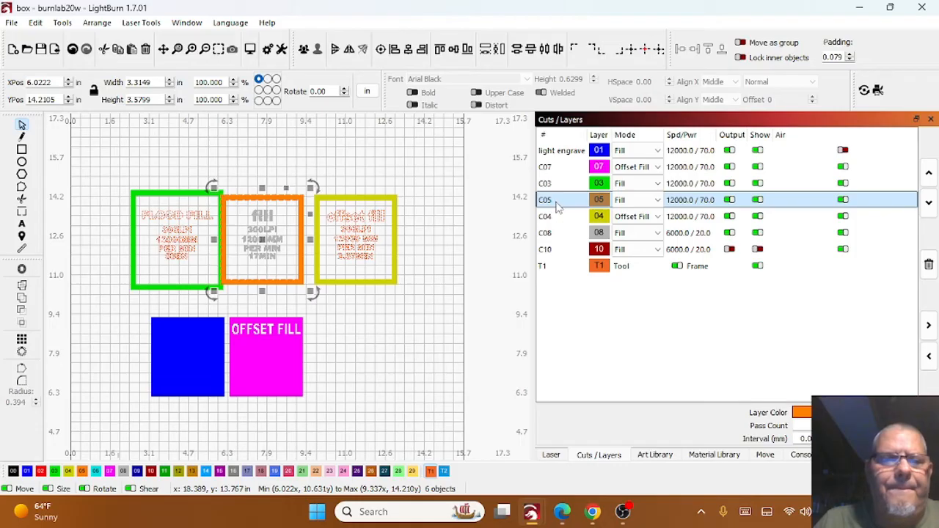
double_click(556, 206)
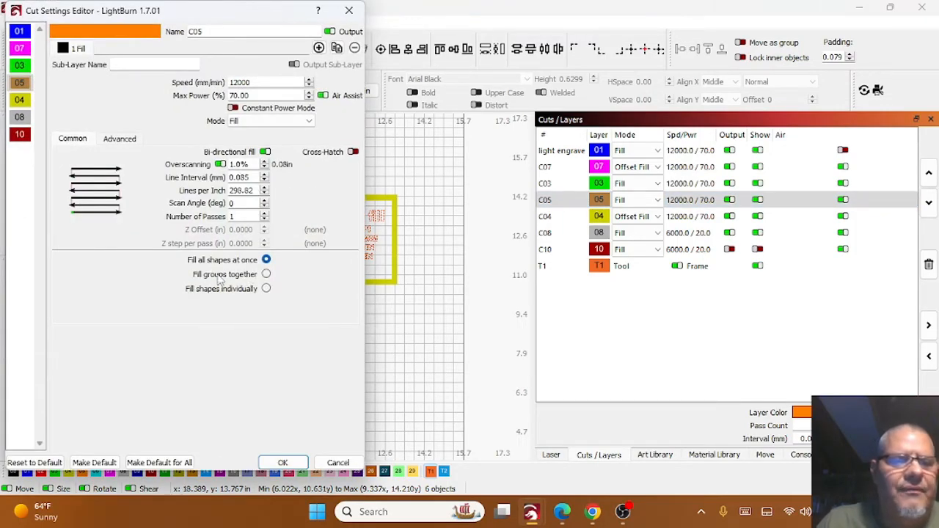
left_click(299, 463)
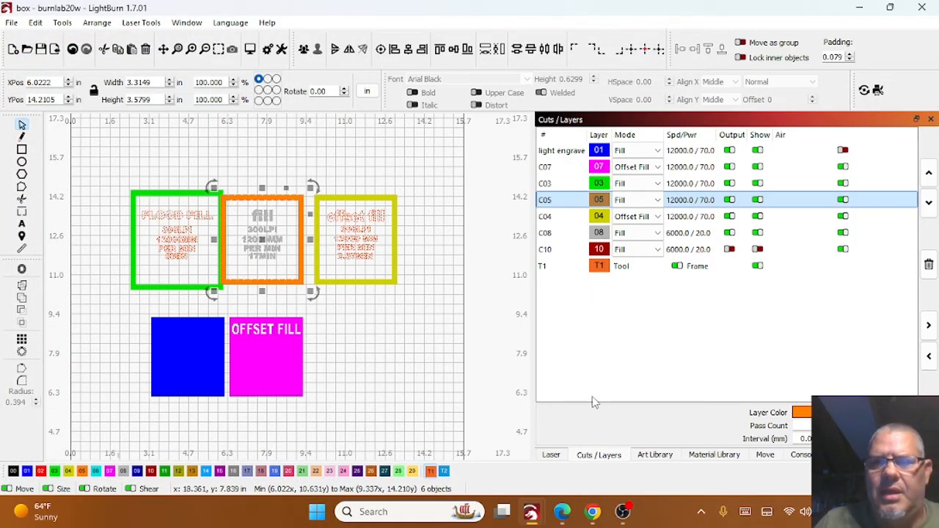
- Turn on Cut Selected Graphics in the laser controls so only the selected orange frame and text are output
left_click(765, 454)
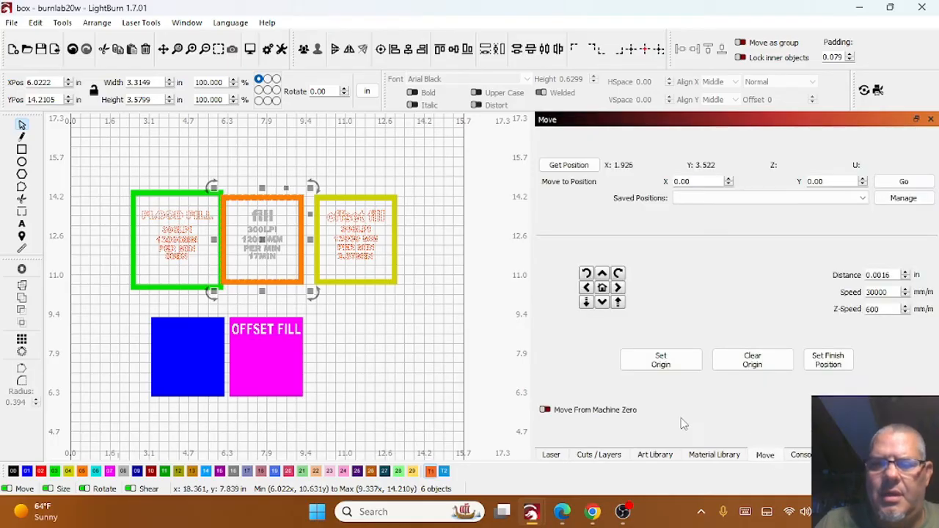
left_click(647, 454)
left_click(613, 456)
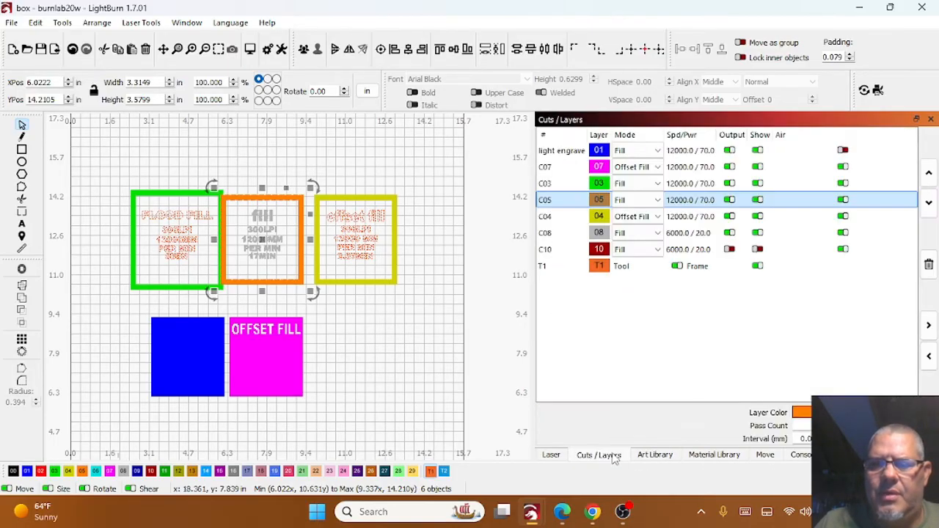
left_click(553, 455)
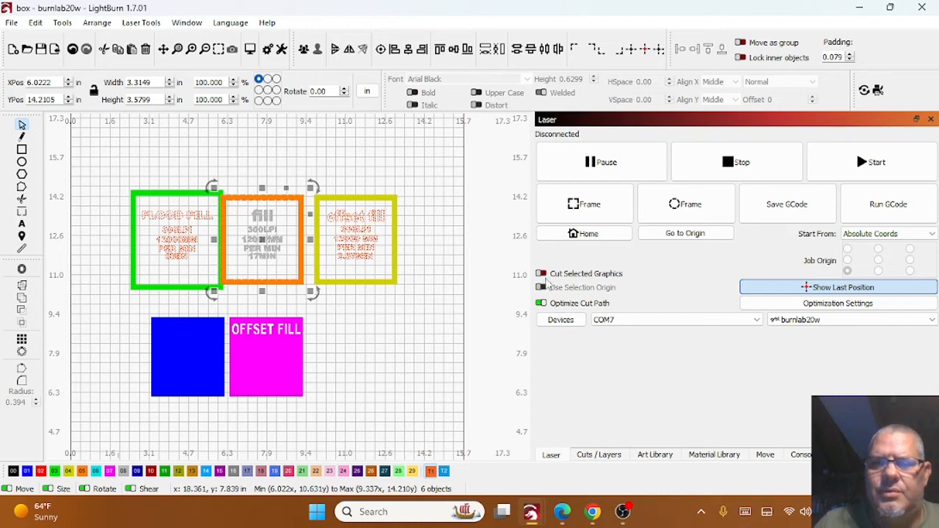
left_click(541, 274)
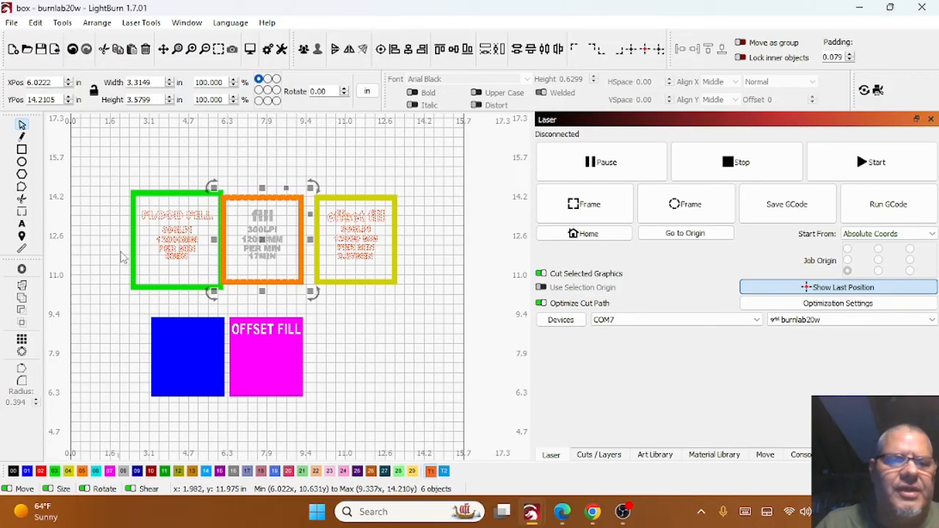
- Preview the selected orange frame job on its own, and preview the whole layout with Cut Selected Graphics turned off
left_click(251, 48)
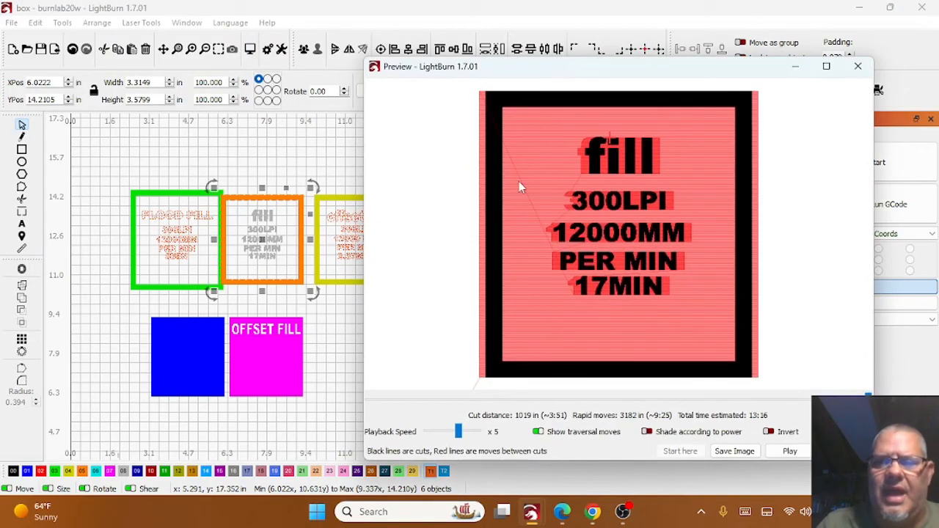
key("Escape")
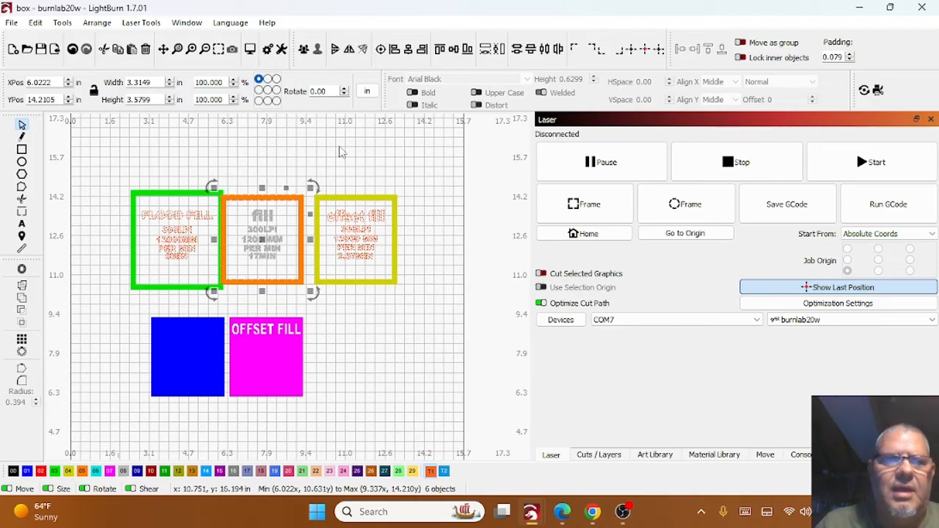
left_click(251, 49)
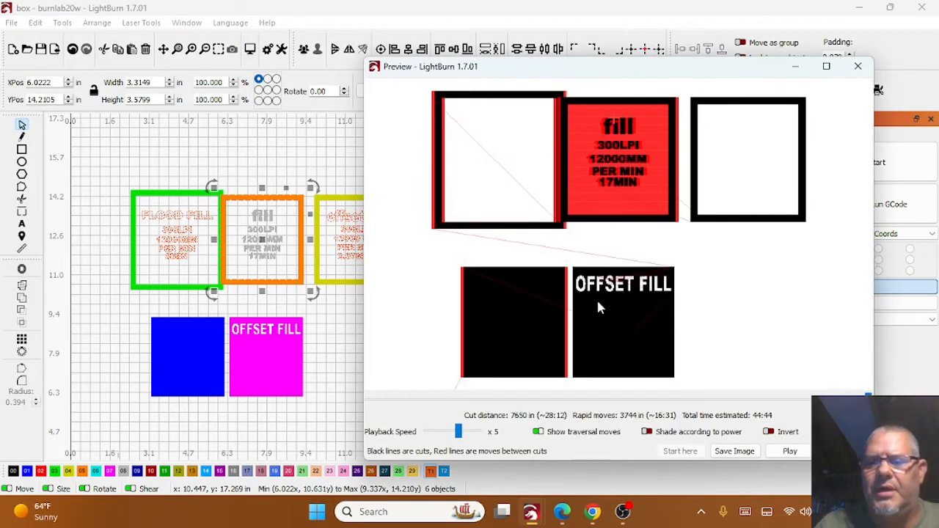
key("Escape")
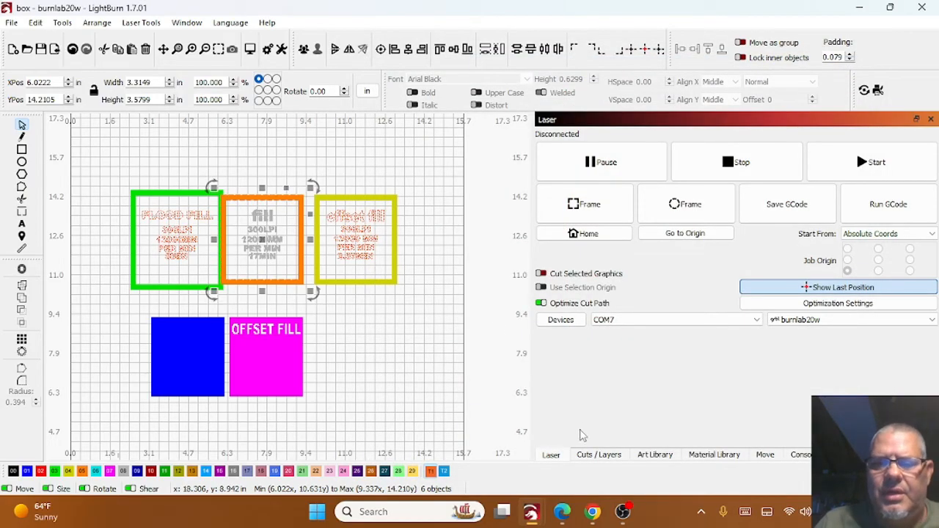
- Turn Cut Selected Graphics back on and preview only the selected orange frame and fill text
left_click(541, 273)
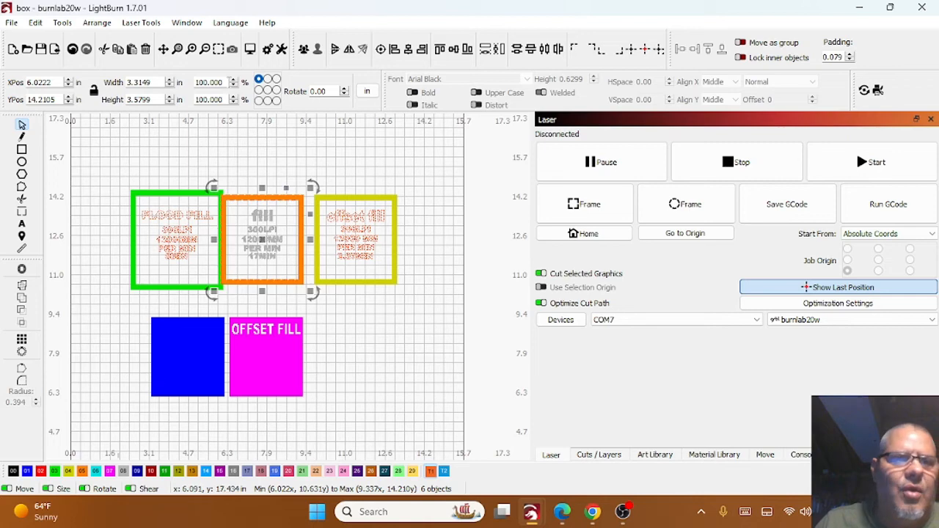
left_click(249, 49)
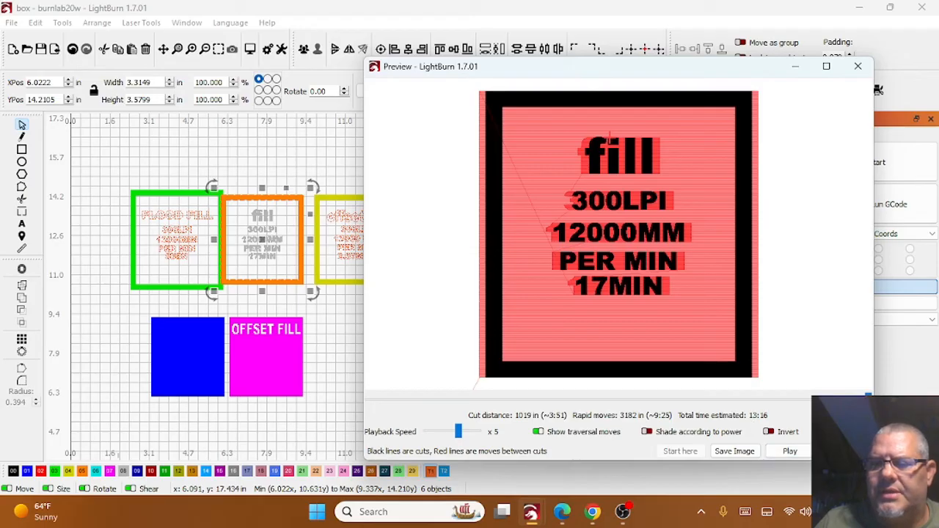
key("Escape")
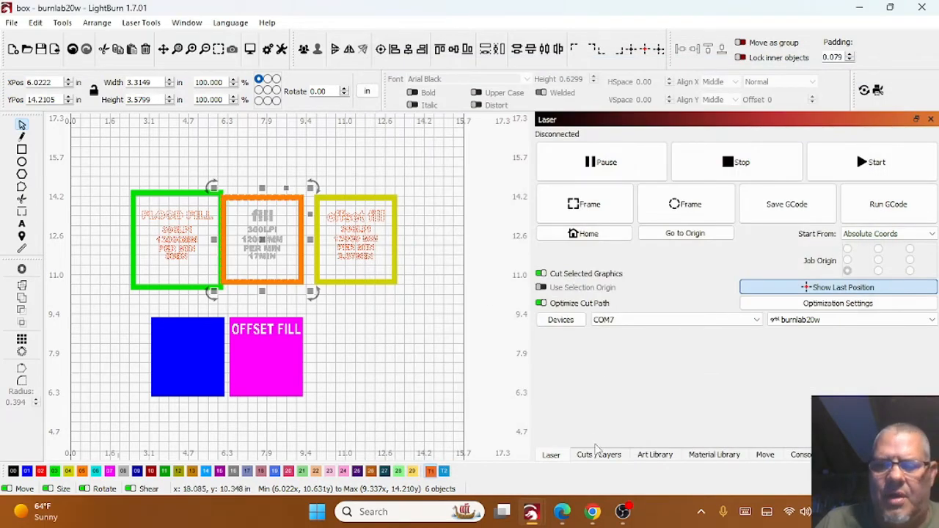
- Review layer C05's cut settings with Fill all shapes at once and preview the selected frame's toolpath and time estimate
left_click(644, 454)
left_click(556, 454)
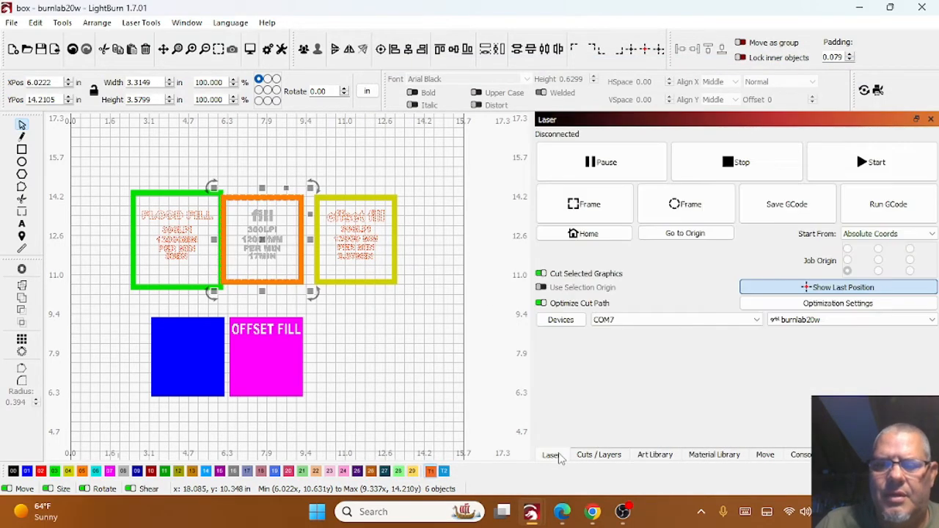
left_click(594, 454)
left_click(548, 204)
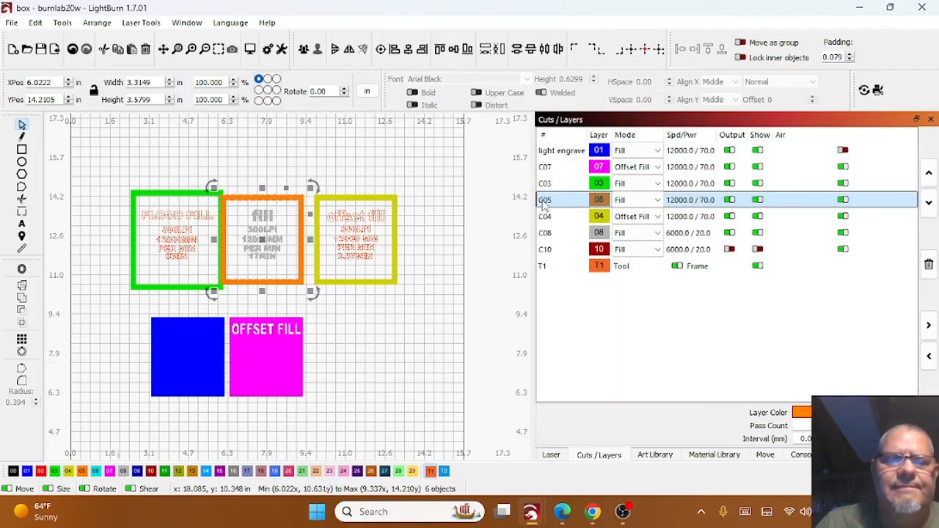
double_click(545, 204)
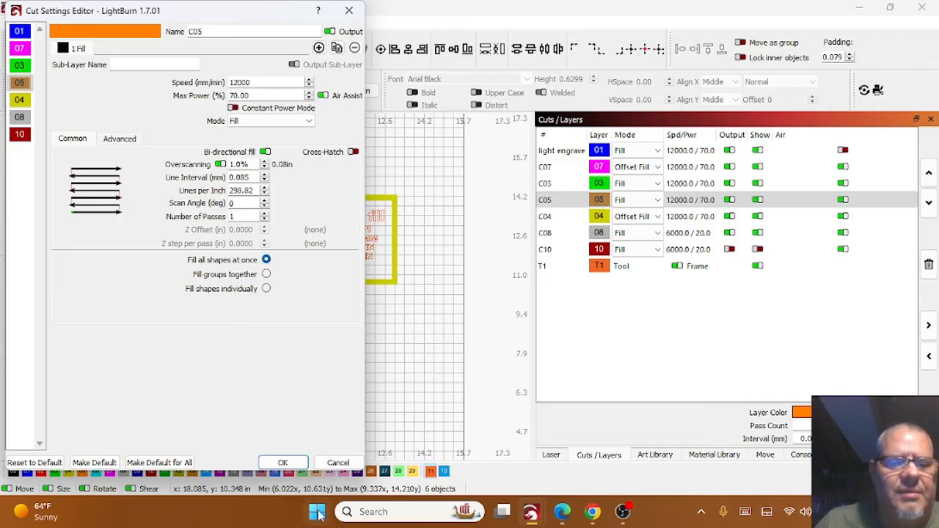
left_click(282, 462)
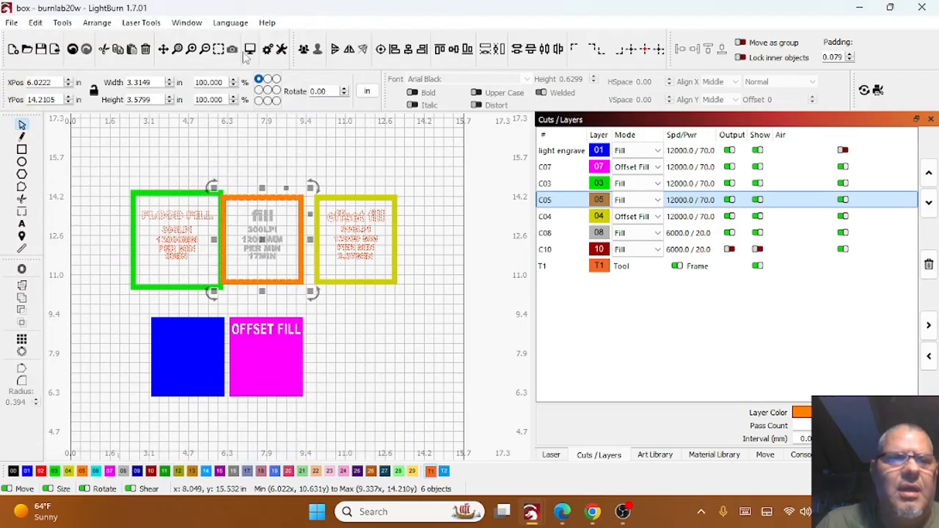
left_click(250, 50)
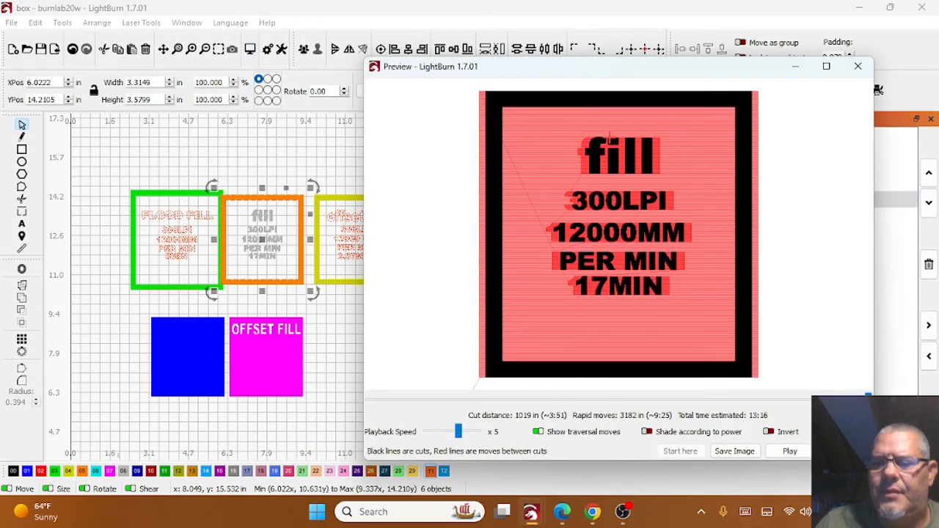
key("Escape")
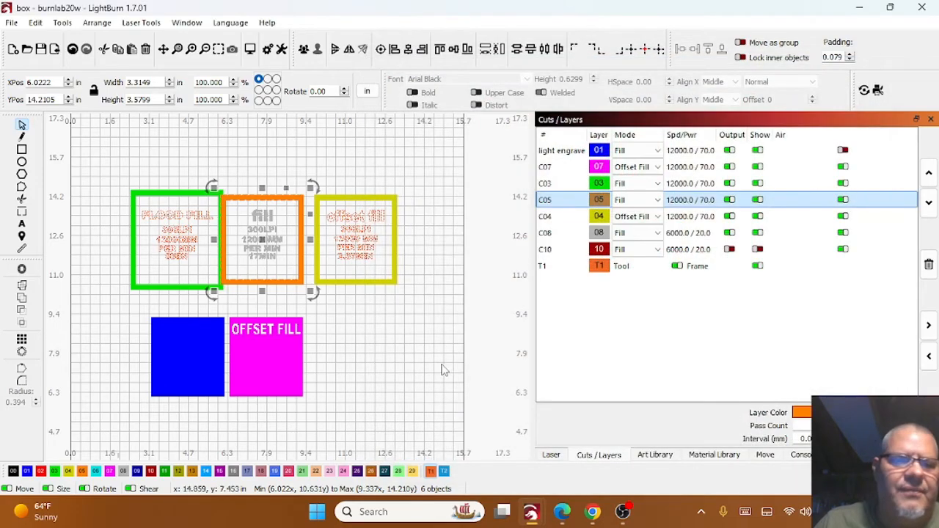
left_click(250, 50)
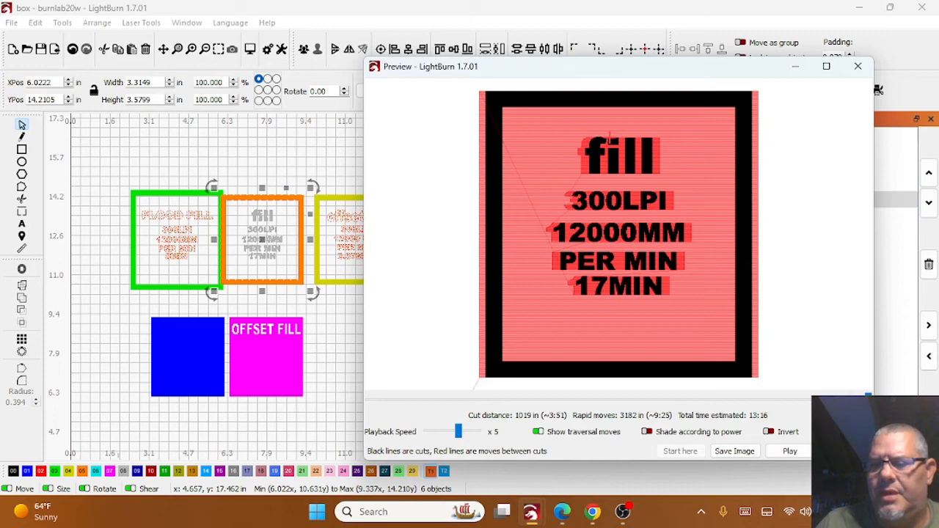
key("Escape")
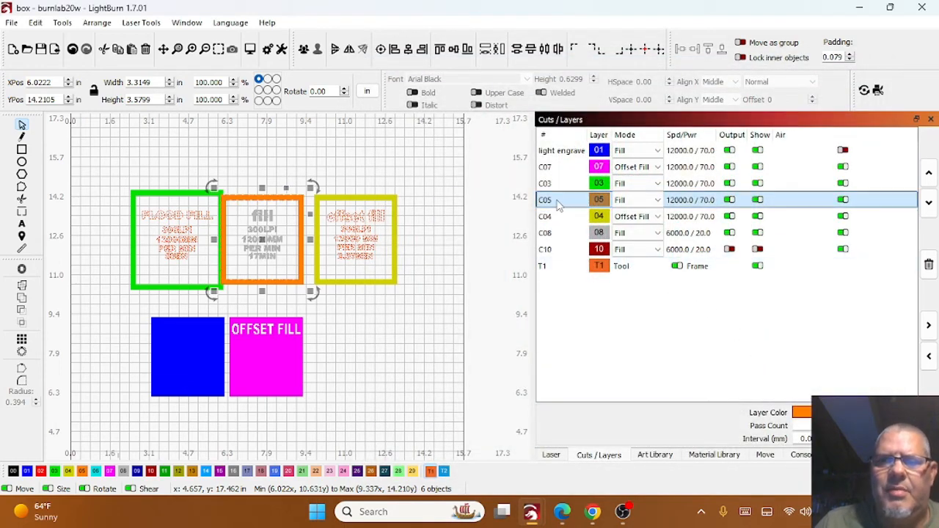
- Set layer C05 to Fill groups together and preview the selected orange frame job
double_click(559, 206)
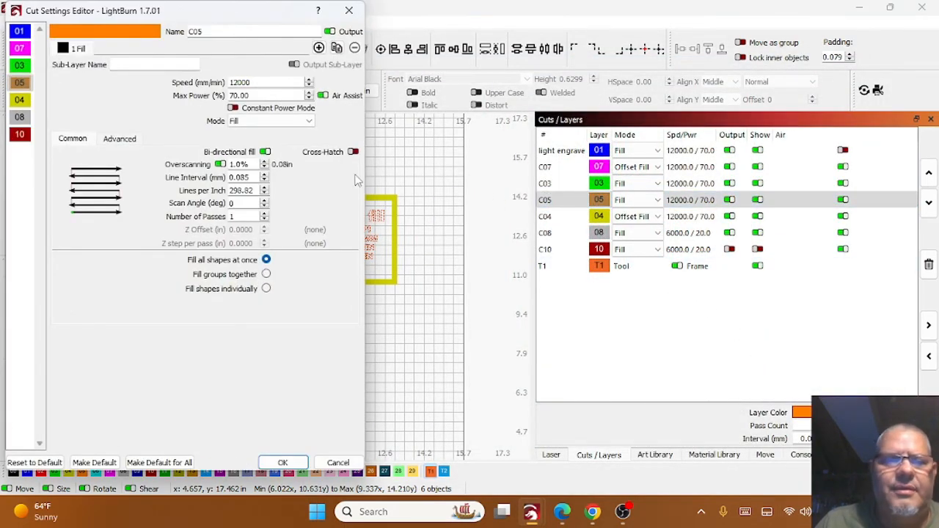
left_click(266, 274)
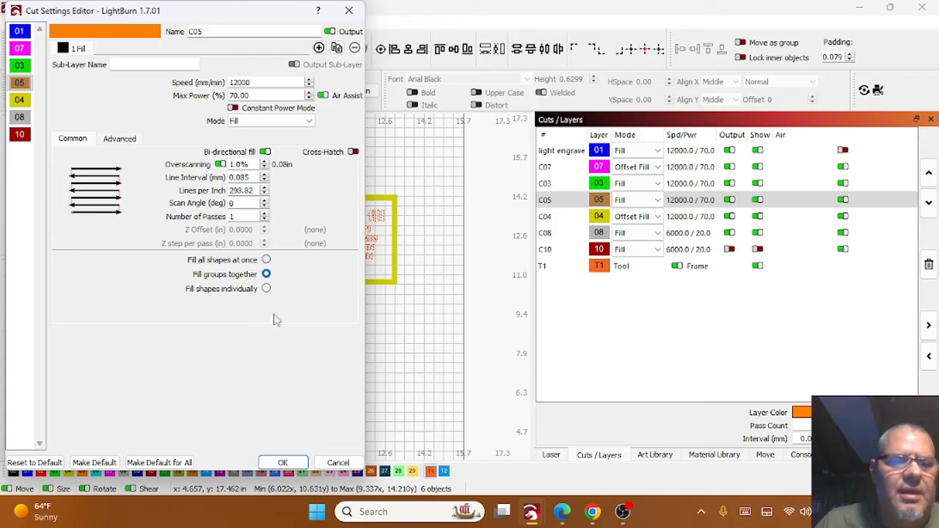
left_click(285, 464)
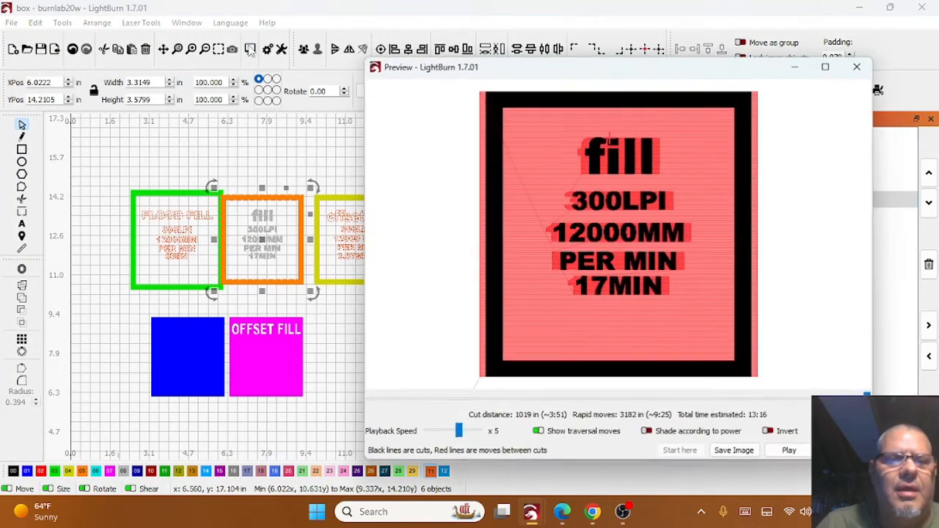
left_click(249, 49)
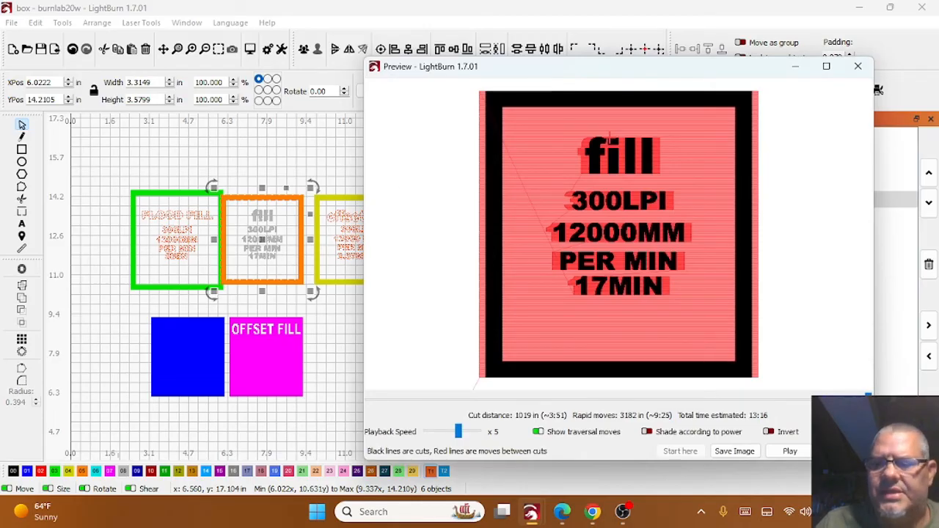
key("Escape")
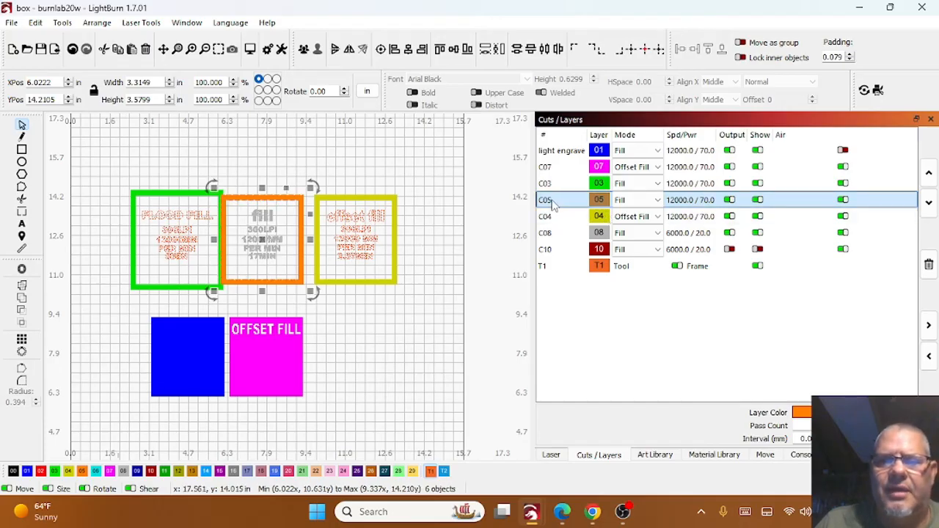
- Set layer C05 to Fill shapes individually, preview the selected orange frame job, and recheck the layer's fill option
double_click(556, 205)
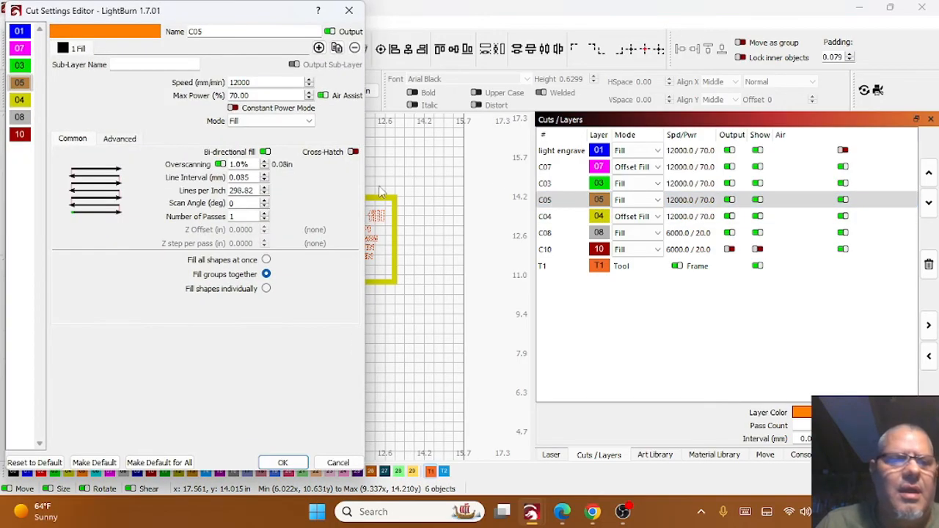
left_click(265, 289)
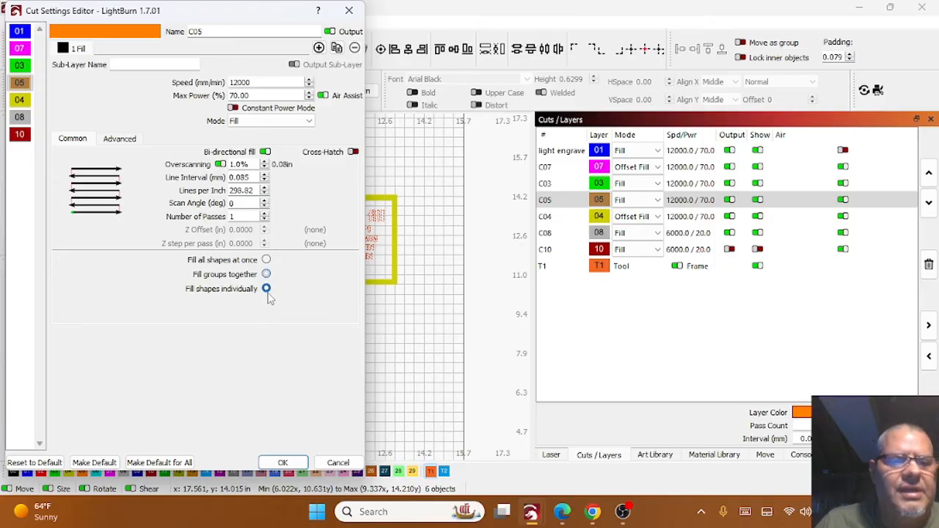
left_click(283, 463)
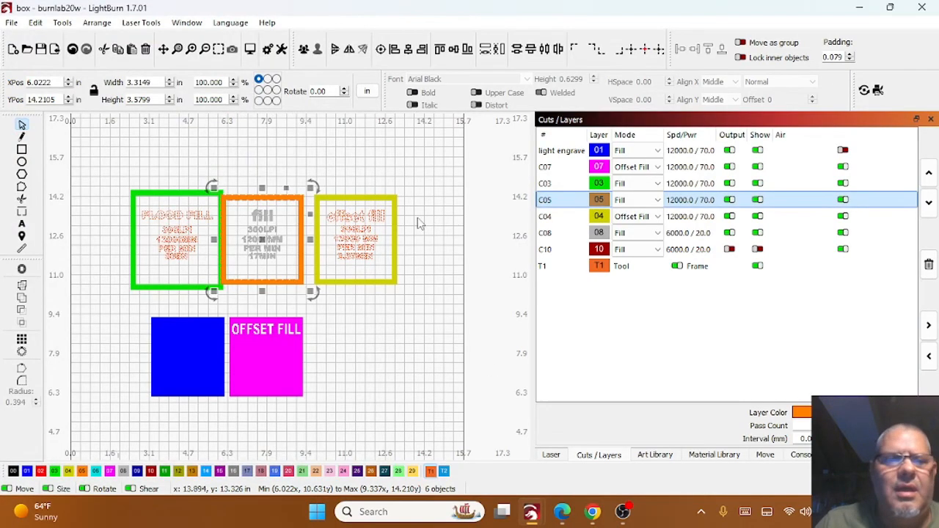
left_click(250, 49)
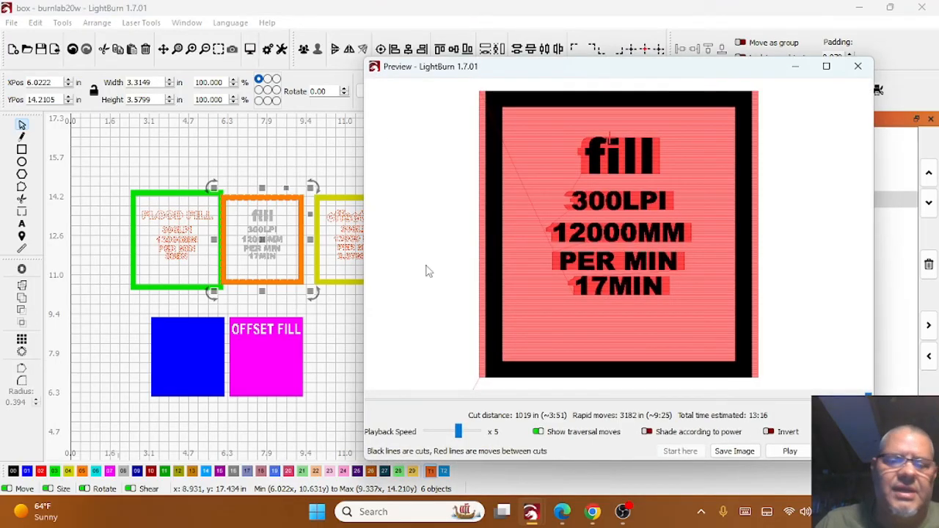
key("Escape")
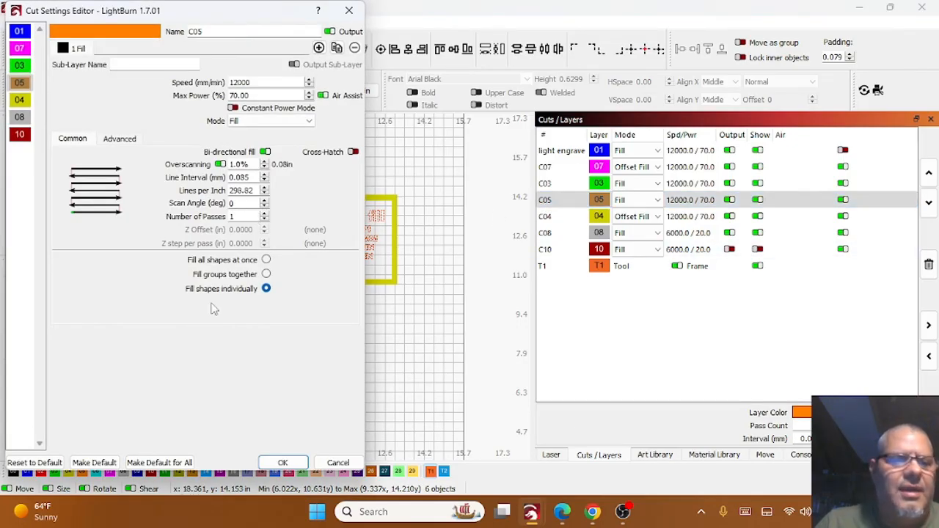
left_click(281, 462)
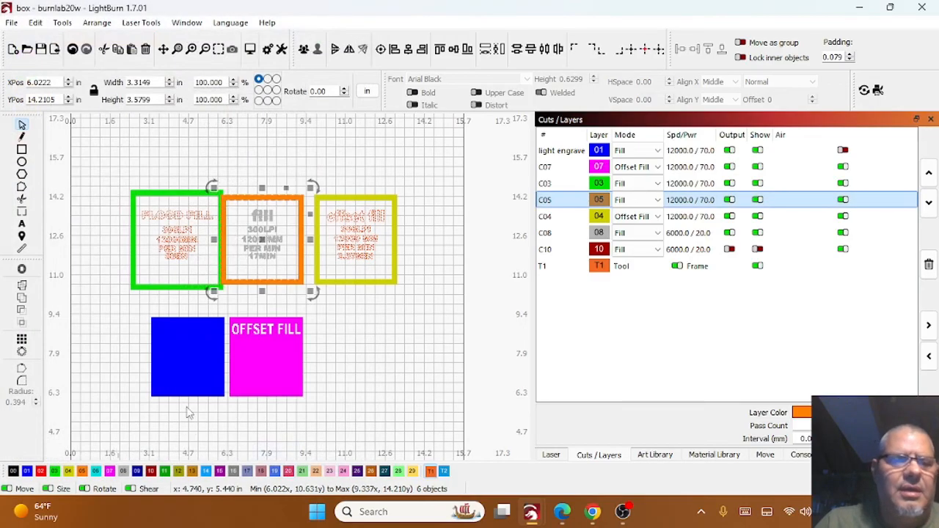